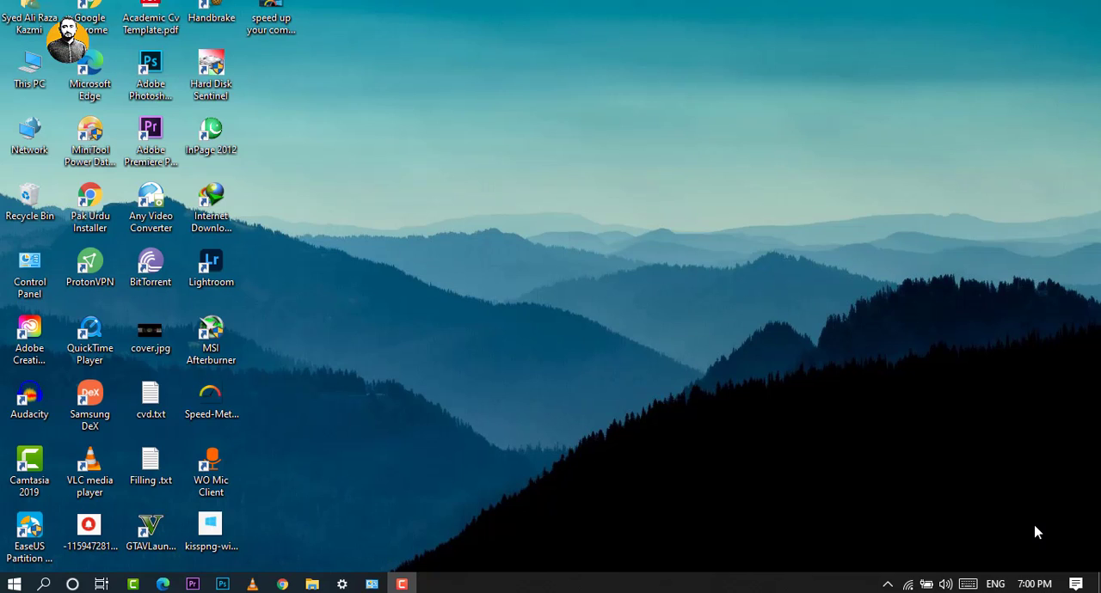
Open the prefetch folder through Run and delete all its files, skipping every item that is in use.
key(super+r)
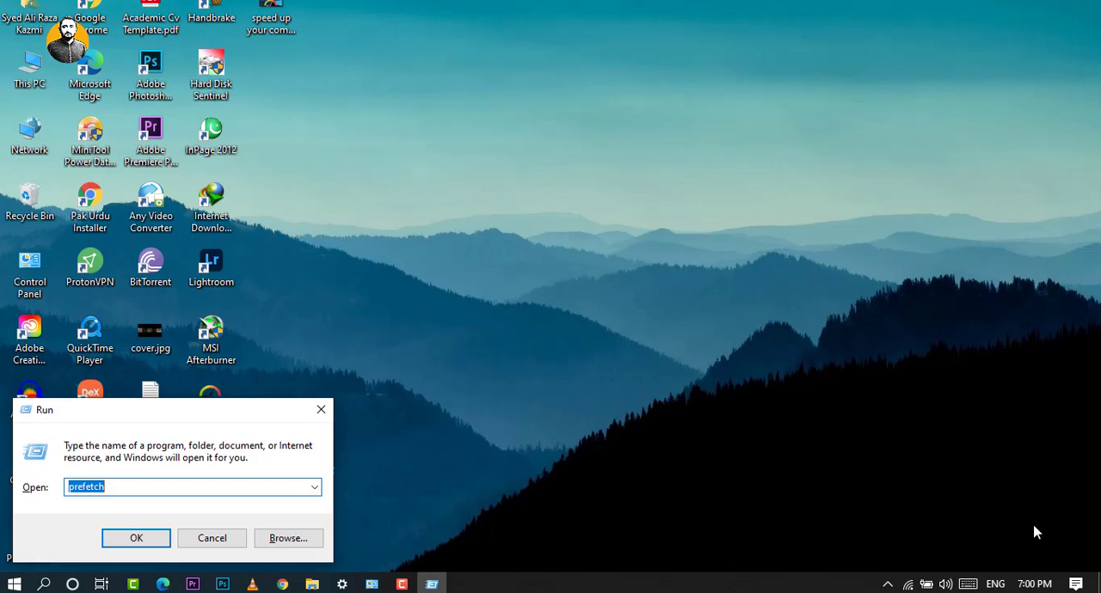
key(Return)
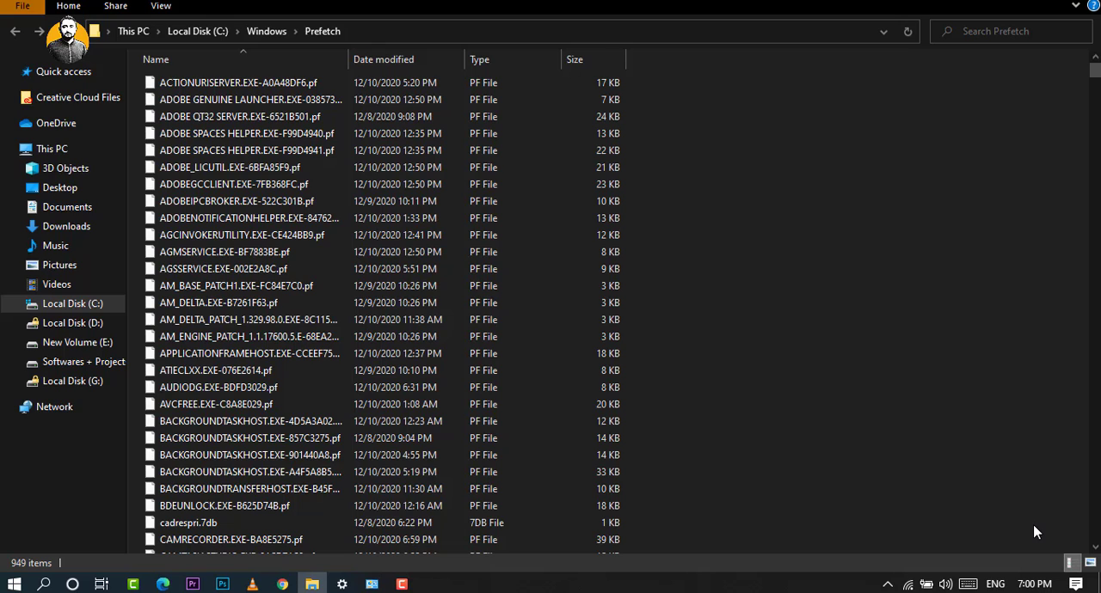
key(ctrl+a)
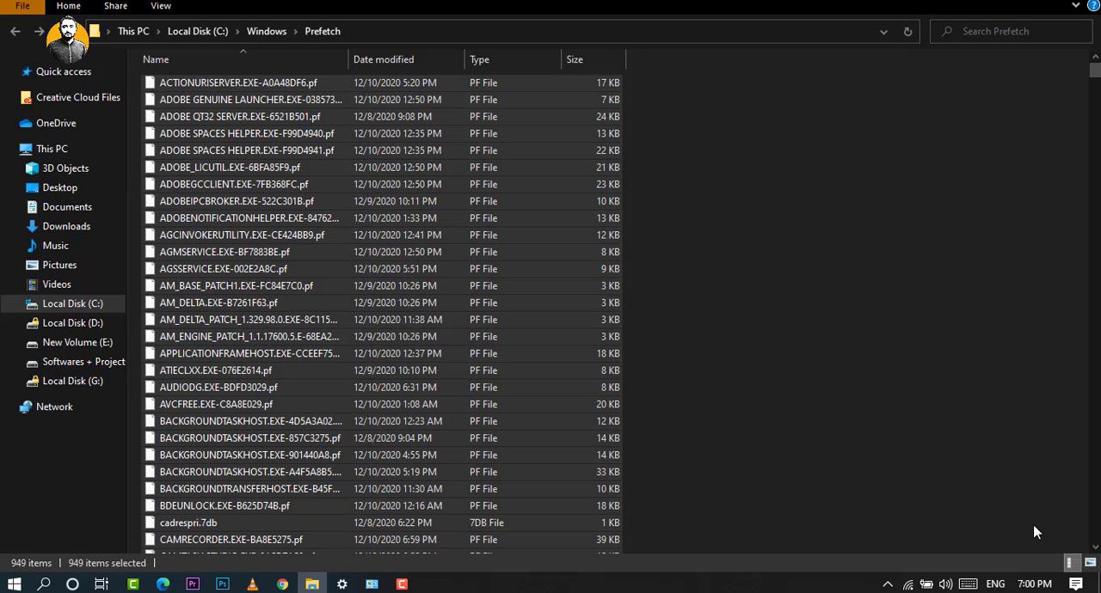
key(Delete)
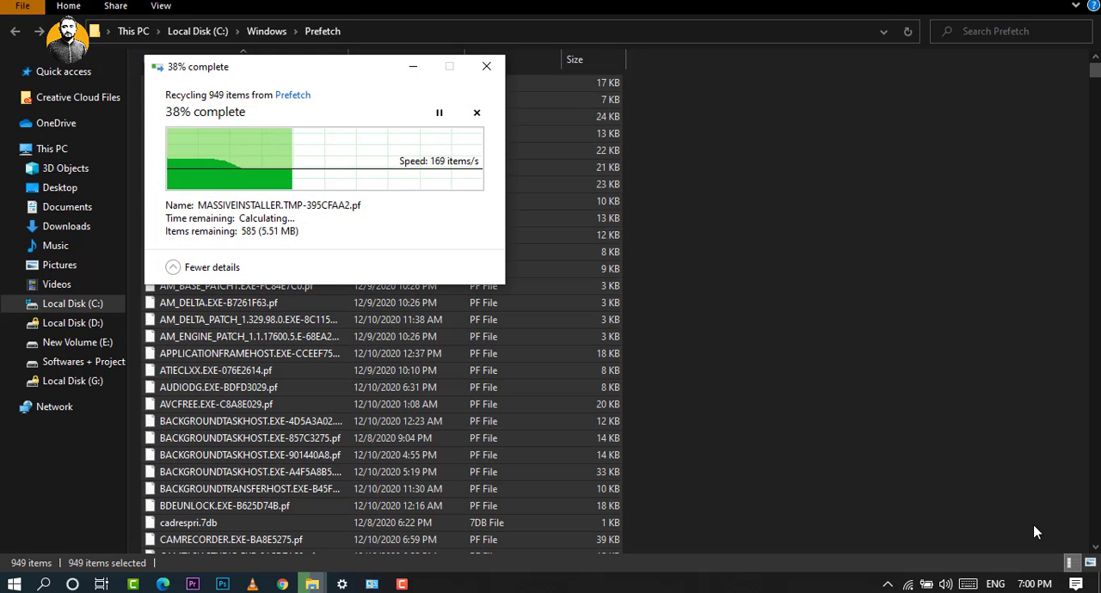
click(1081, 0)
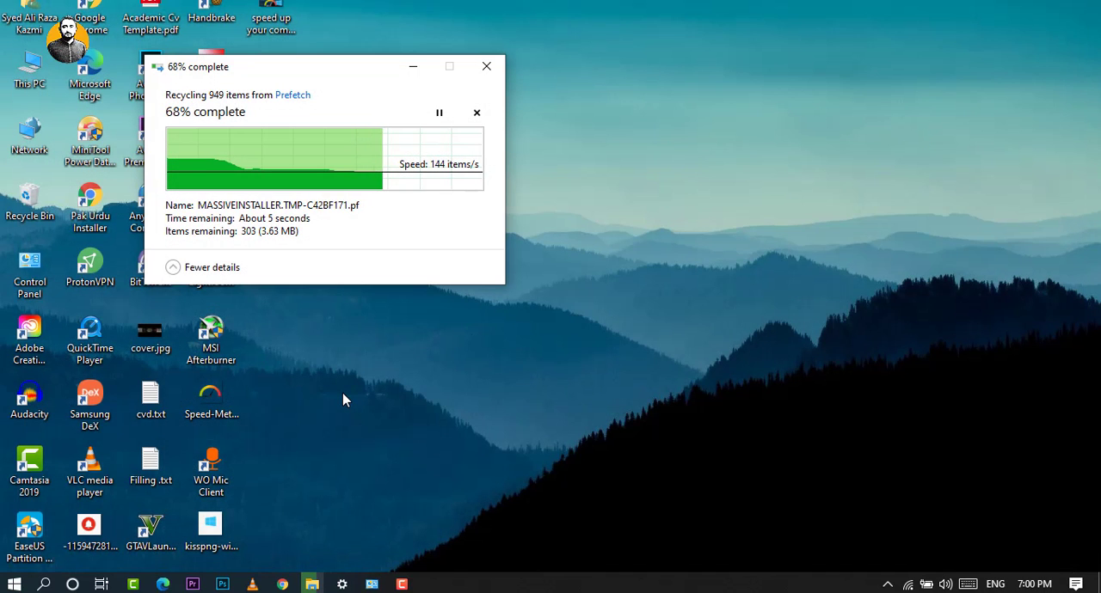
key(super+r)
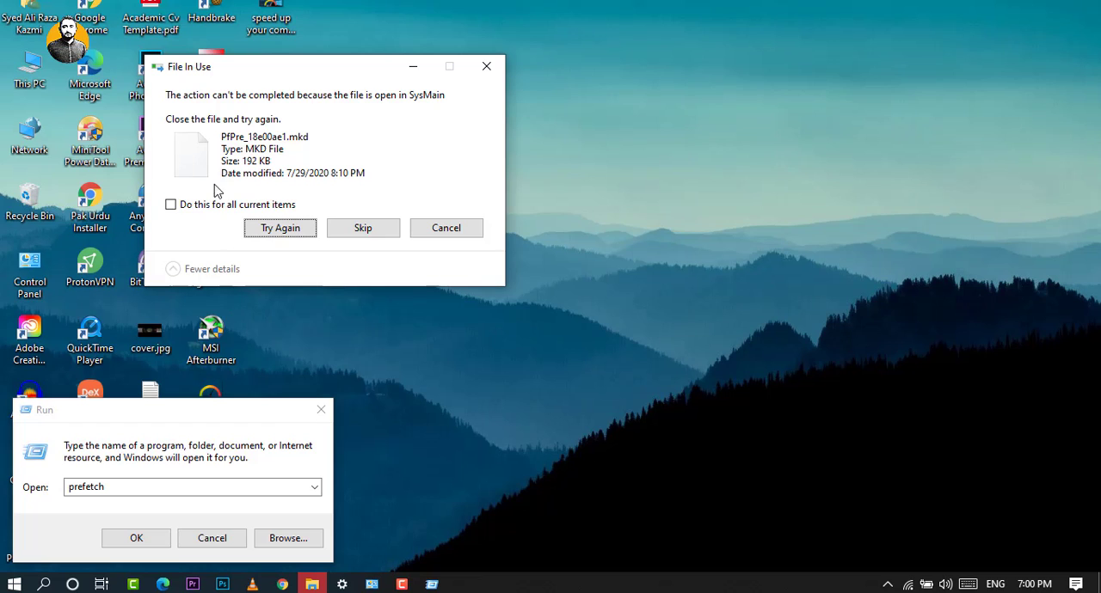
click(212, 207)
click(386, 231)
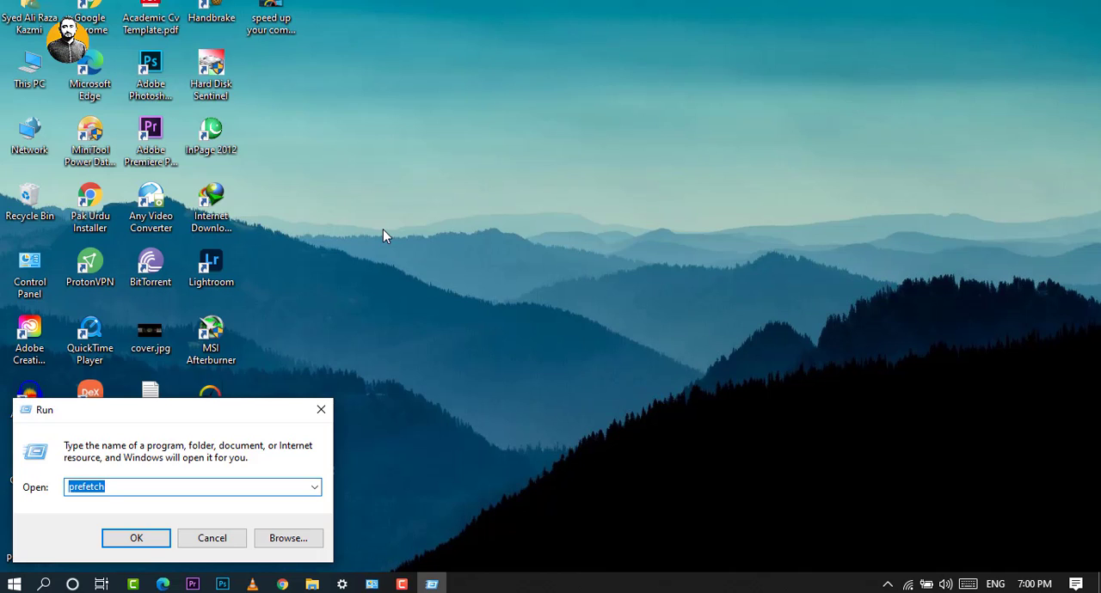
Open the Windows Temp folder by running "temp" and delete all of its contents.
click(131, 492)
double_click(132, 492)
text(temp)
key(Return)
key(Return)
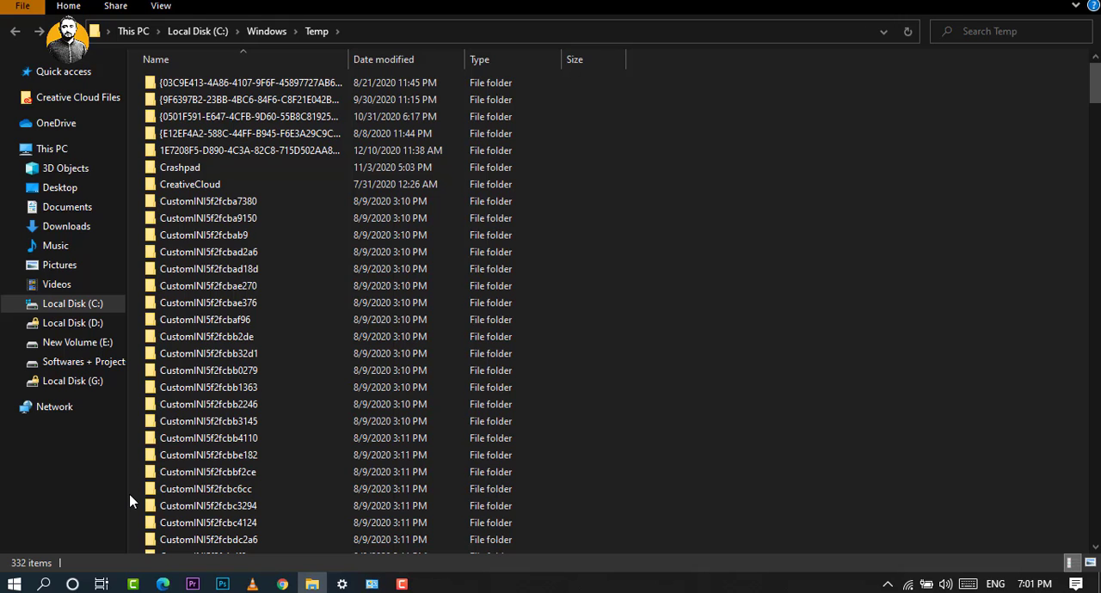
key(ctrl+a)
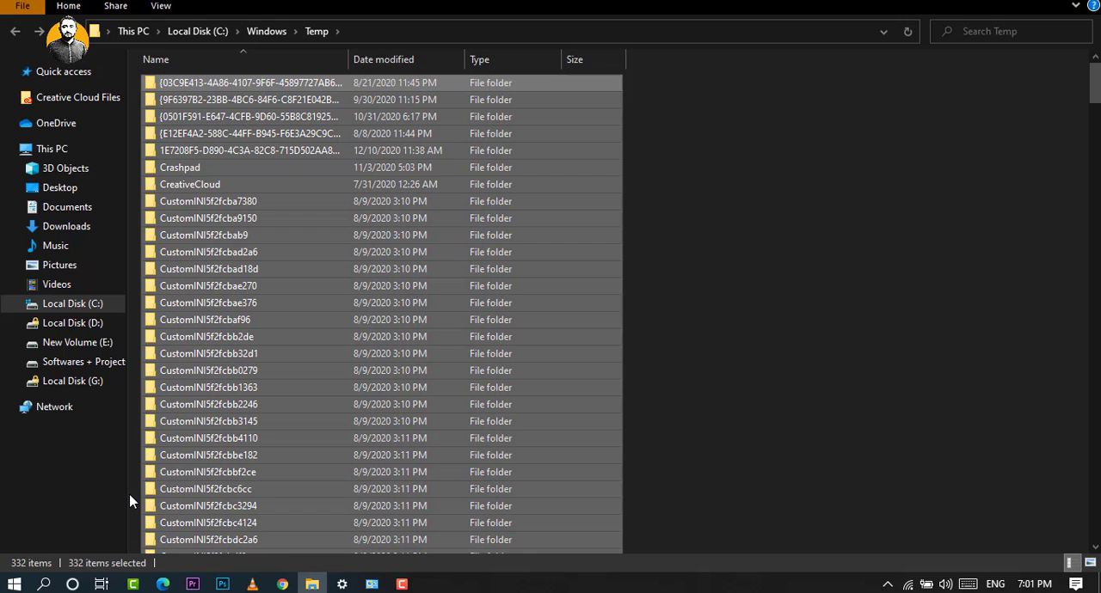
key(Delete)
click(437, 411)
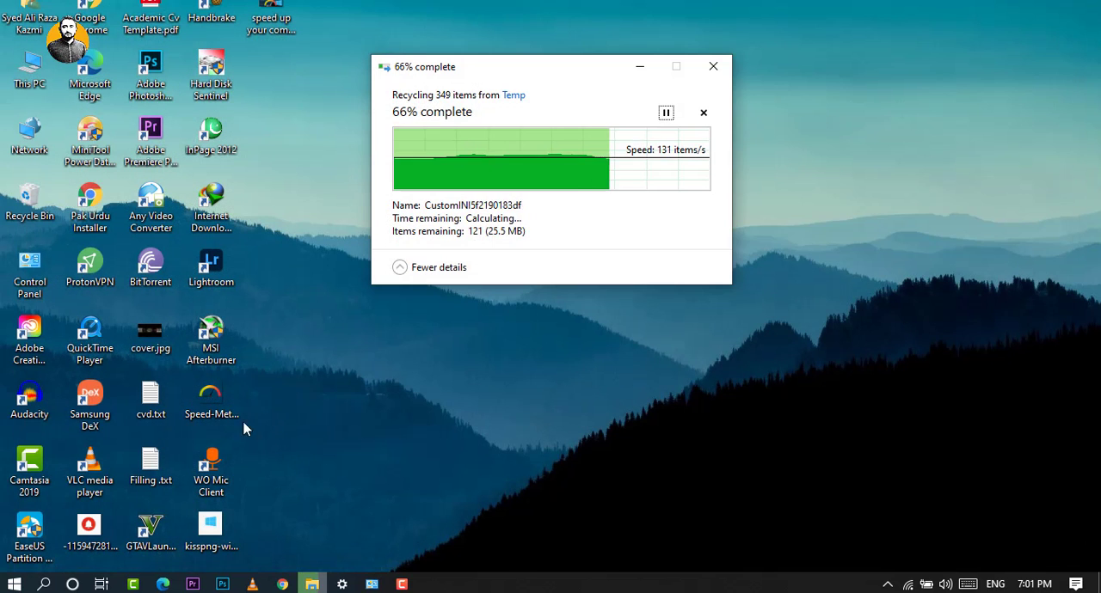
Skip all in-use items of the pending Temp deletion, and select everything in the user's %temp% folder.
key(super+r)
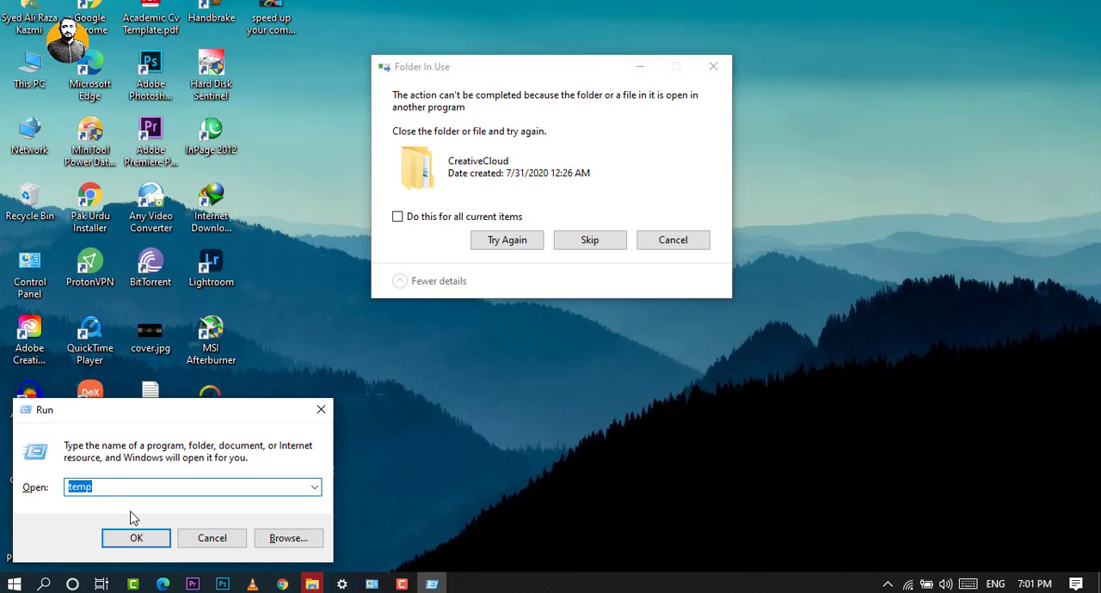
text(%)
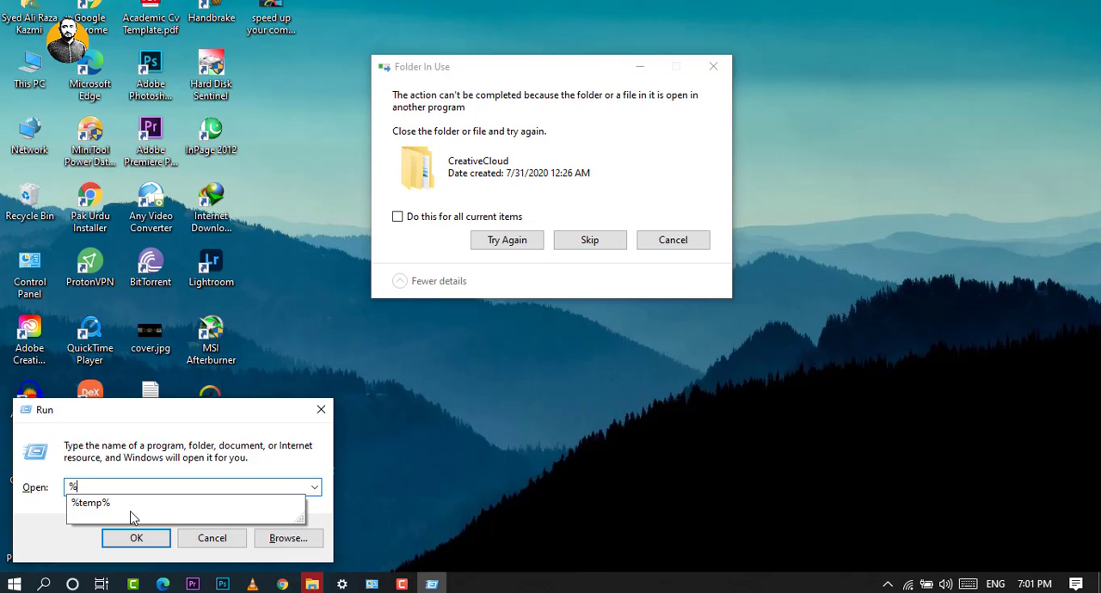
click(110, 504)
click(418, 222)
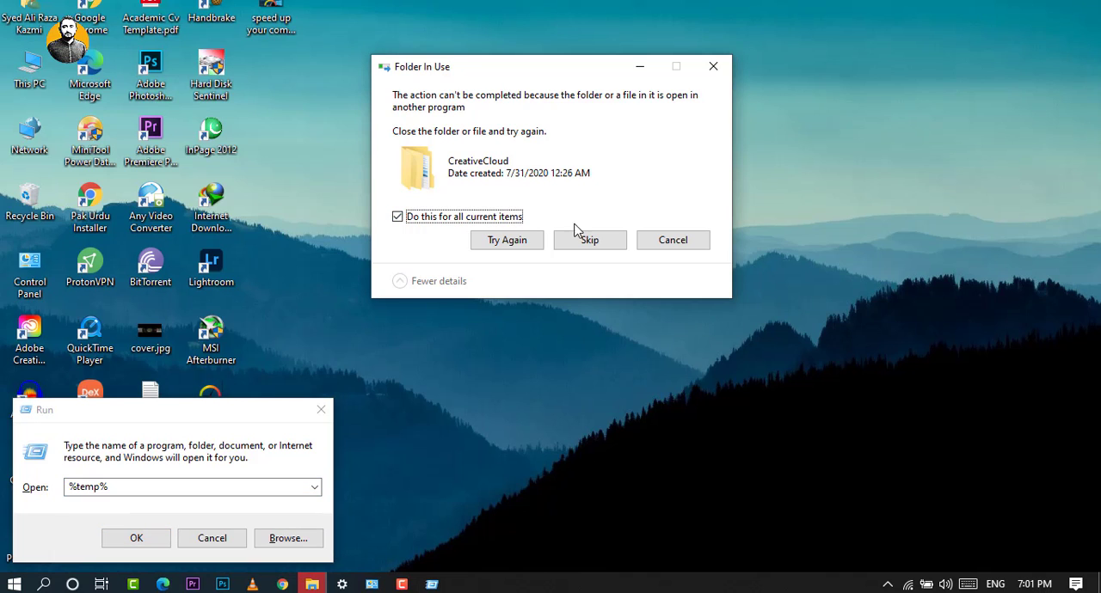
click(590, 240)
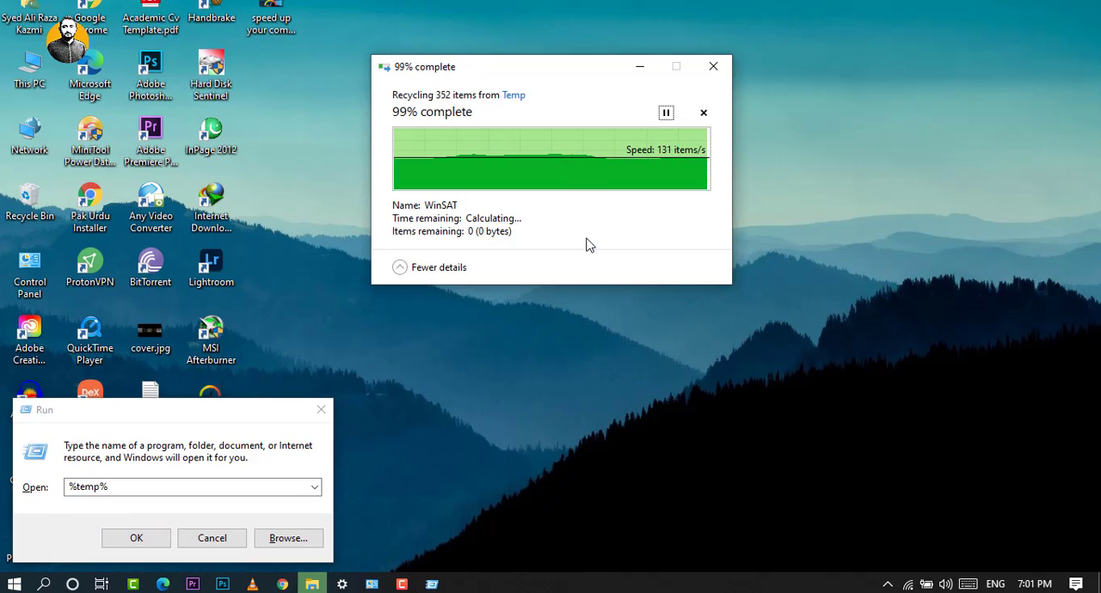
click(137, 539)
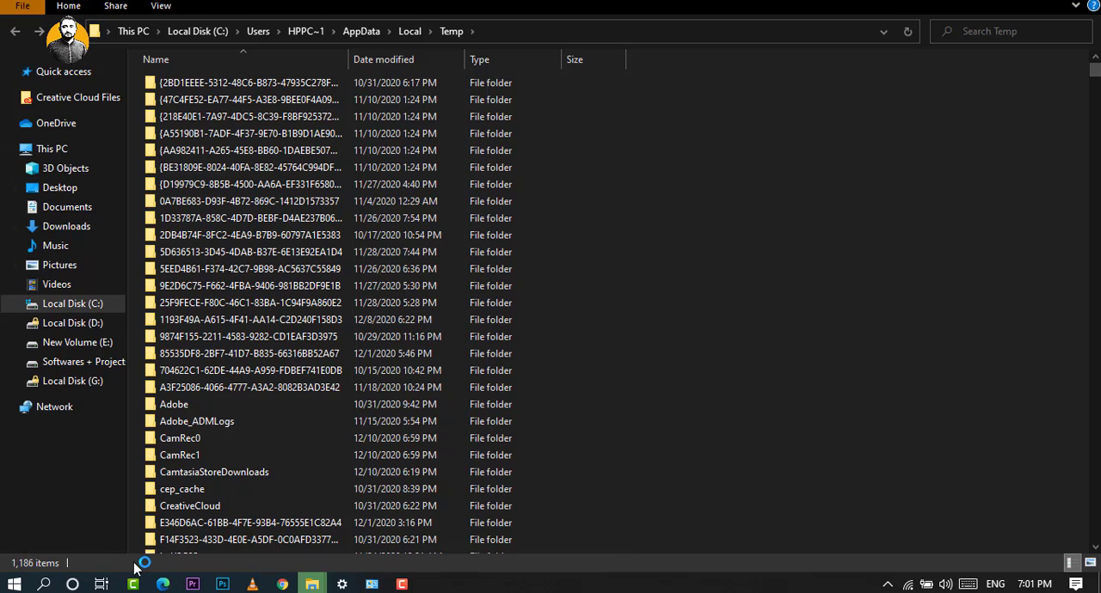
key(ctrl+a)
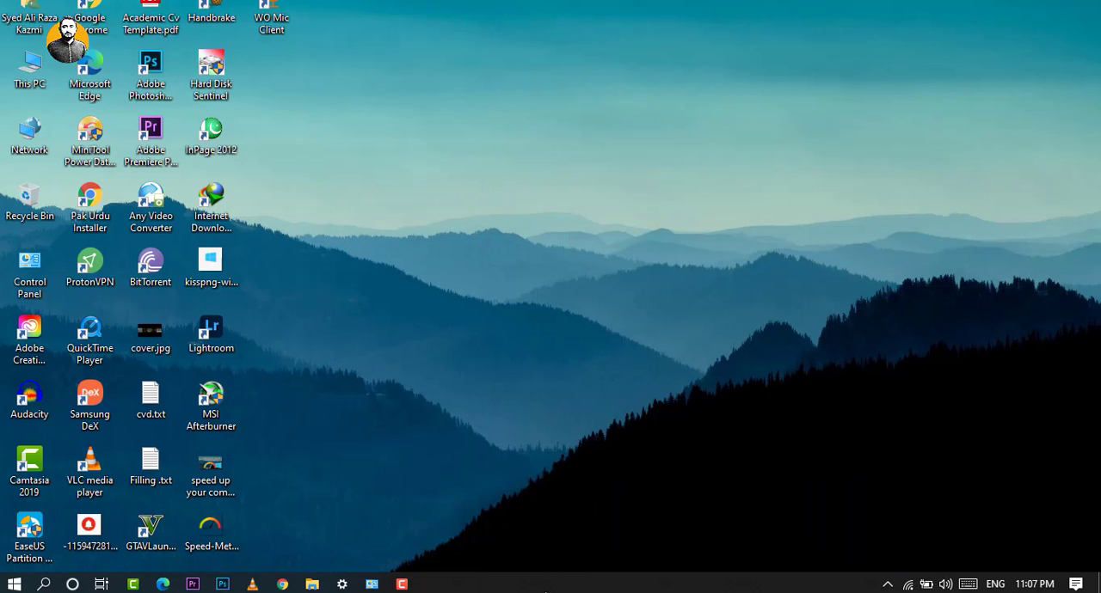
Disable CCXProcess.exe as a startup program in Task Manager, then close Task Manager.
right_click(546, 591)
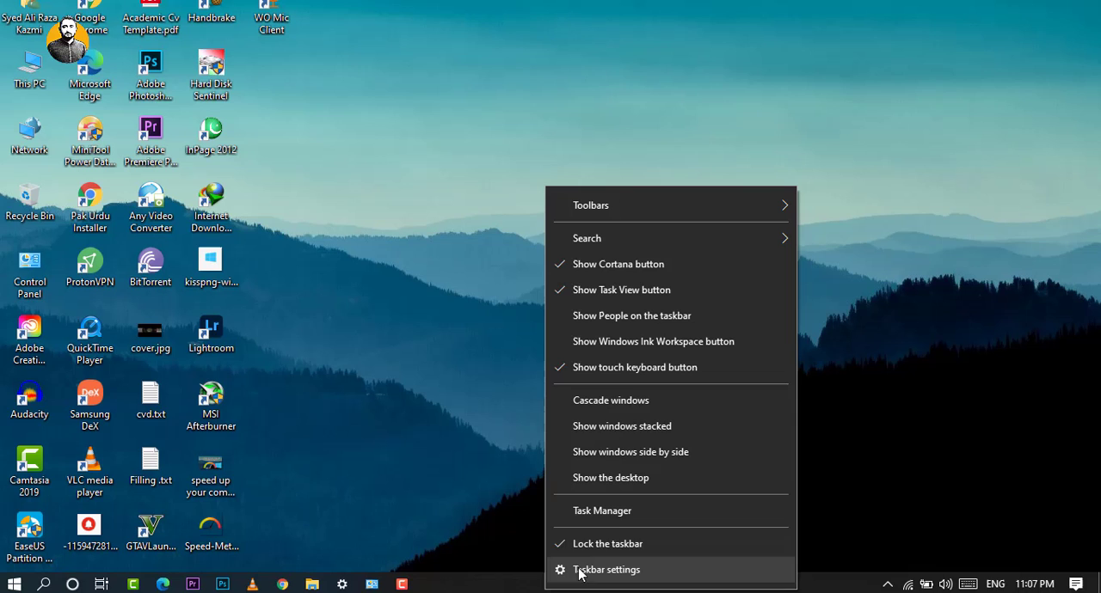
click(602, 511)
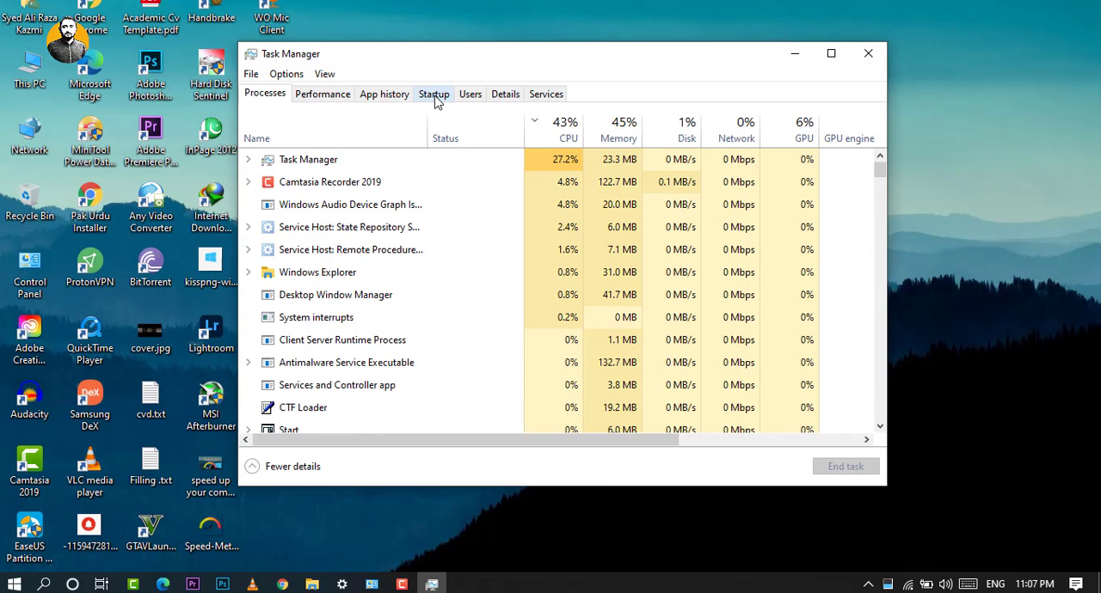
click(434, 96)
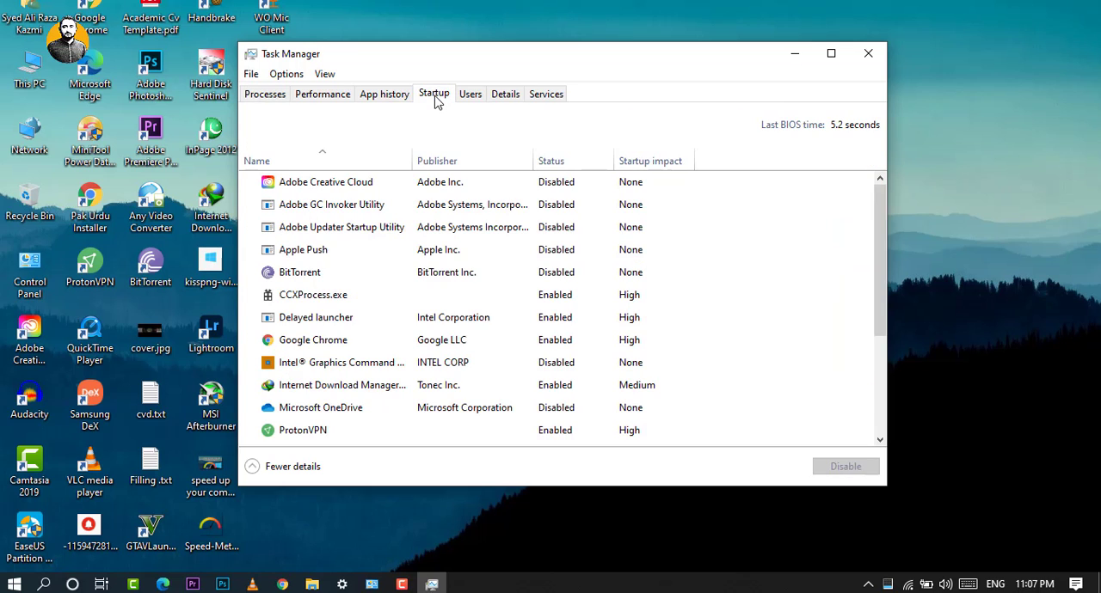
click(831, 54)
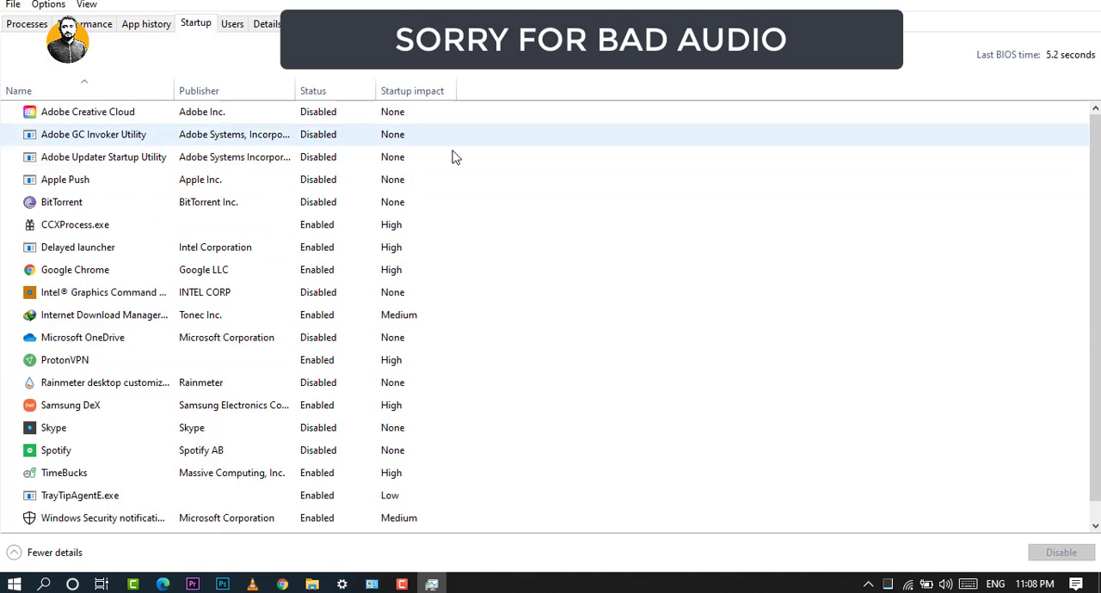
click(321, 229)
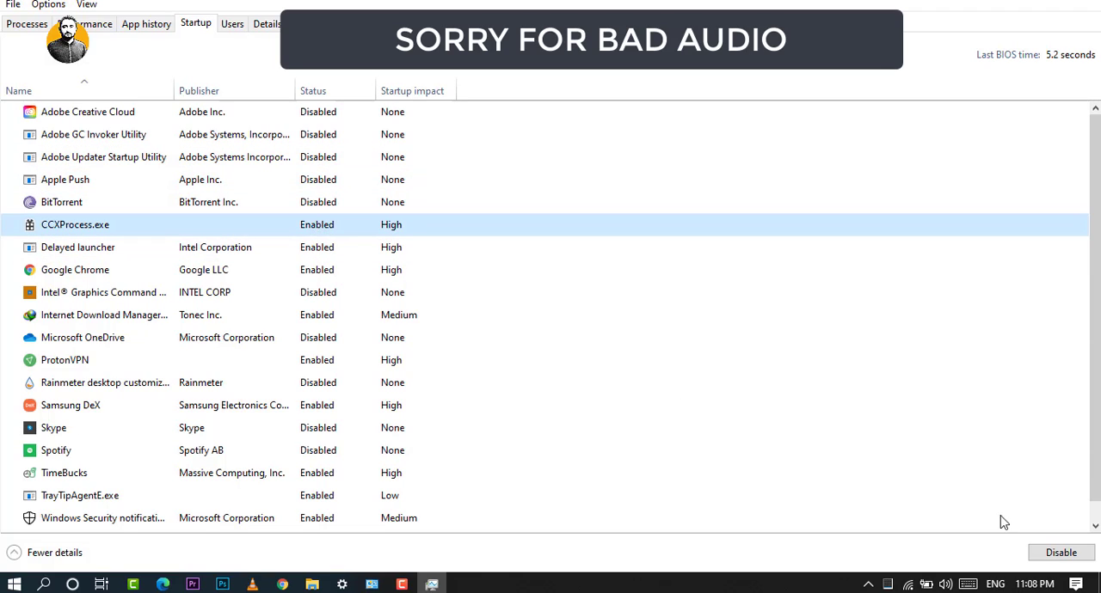
click(1084, 555)
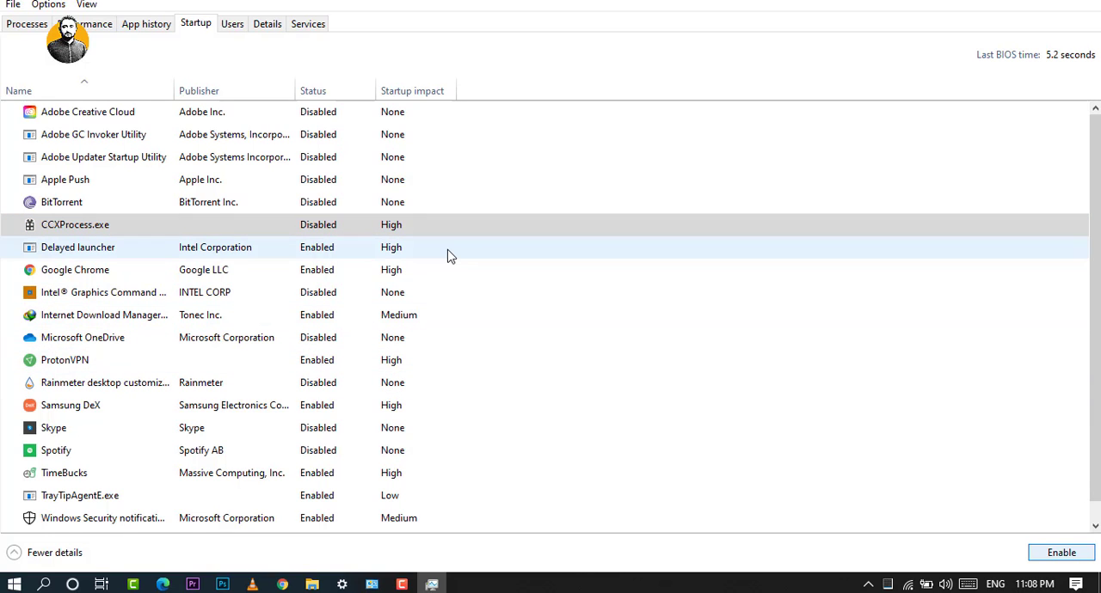
key(alt+F4)
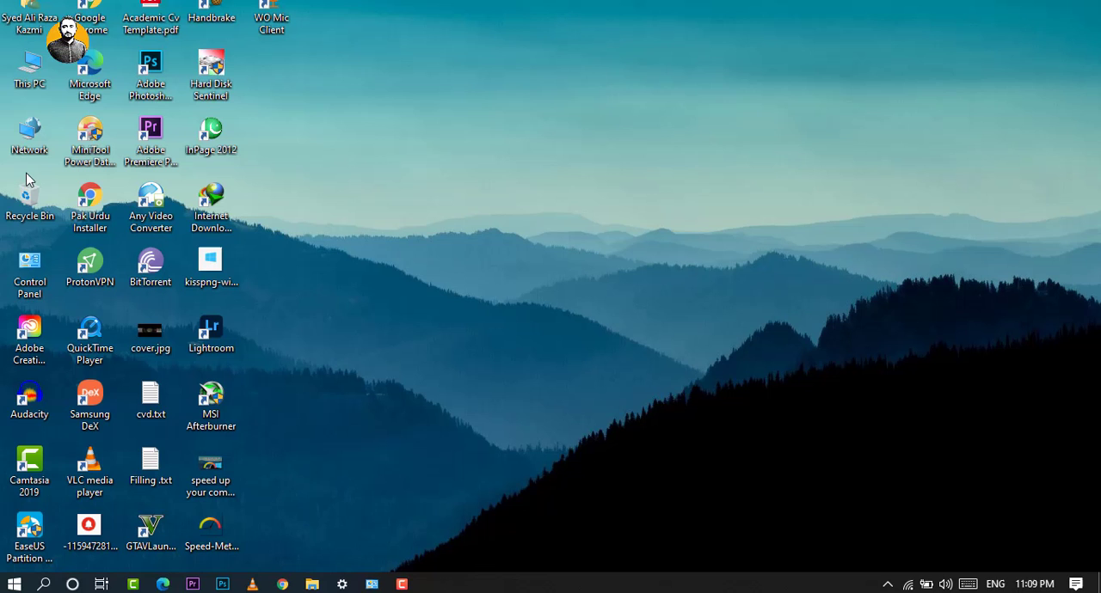
Start Disk Cleanup for Local Disk (C:) from its properties and have it include system files.
double_click(26, 73)
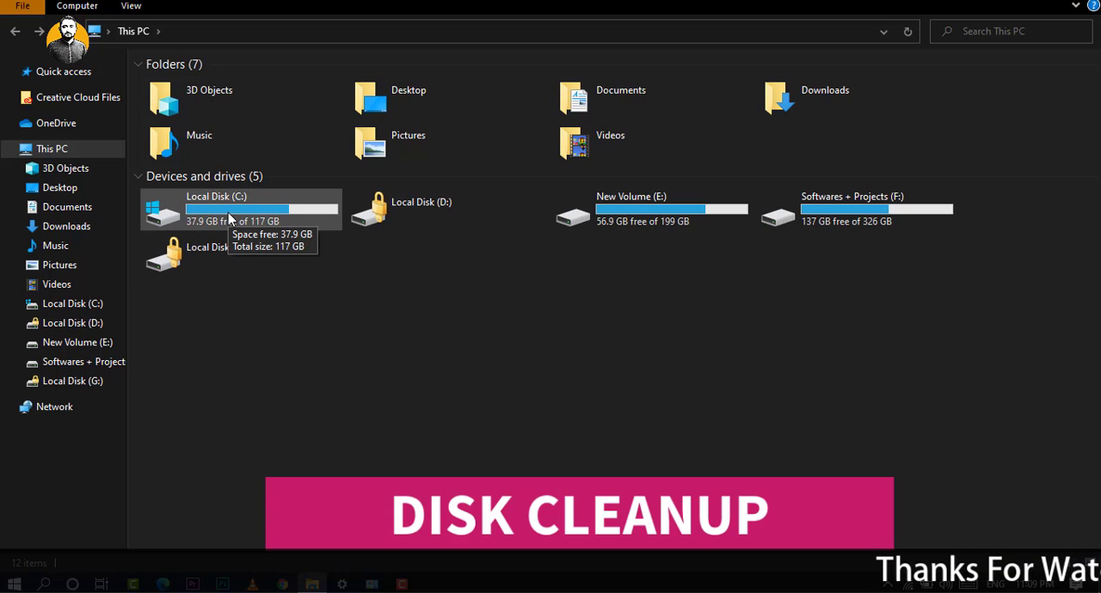
right_click(228, 212)
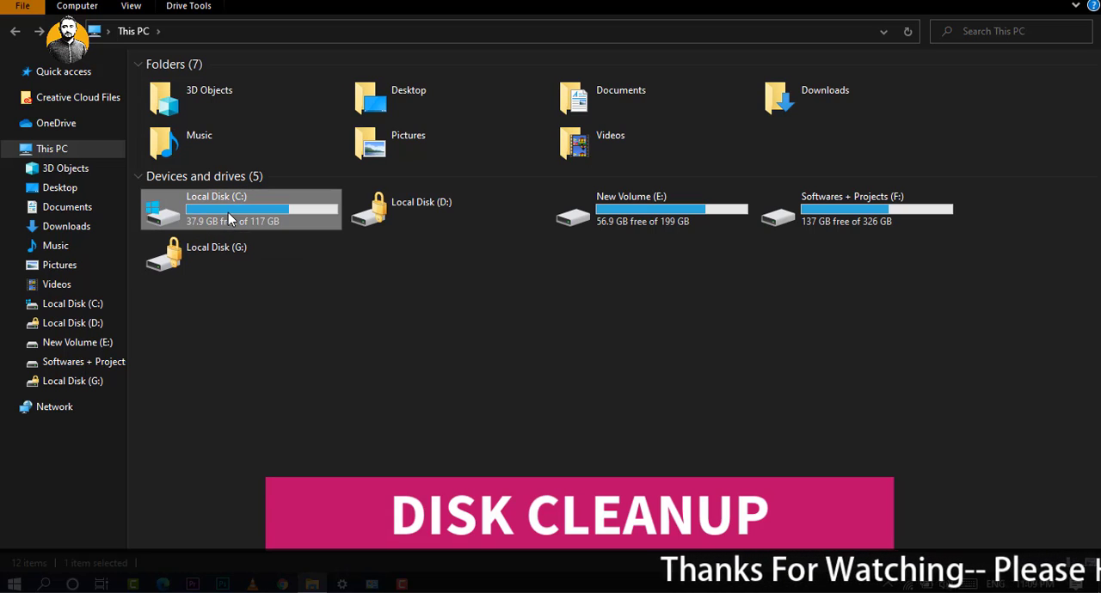
click(393, 537)
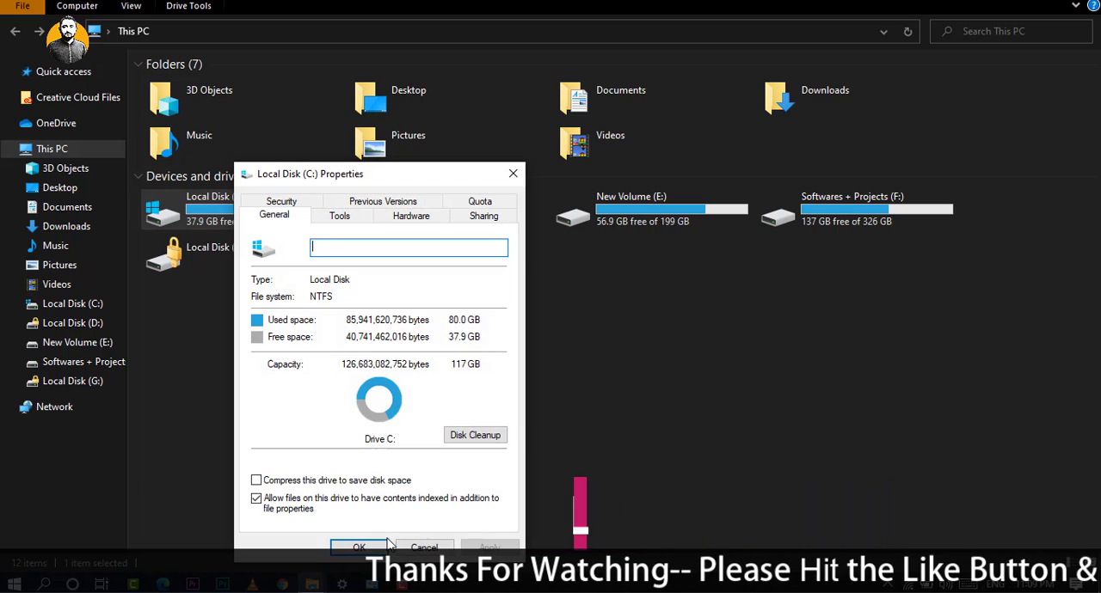
click(473, 437)
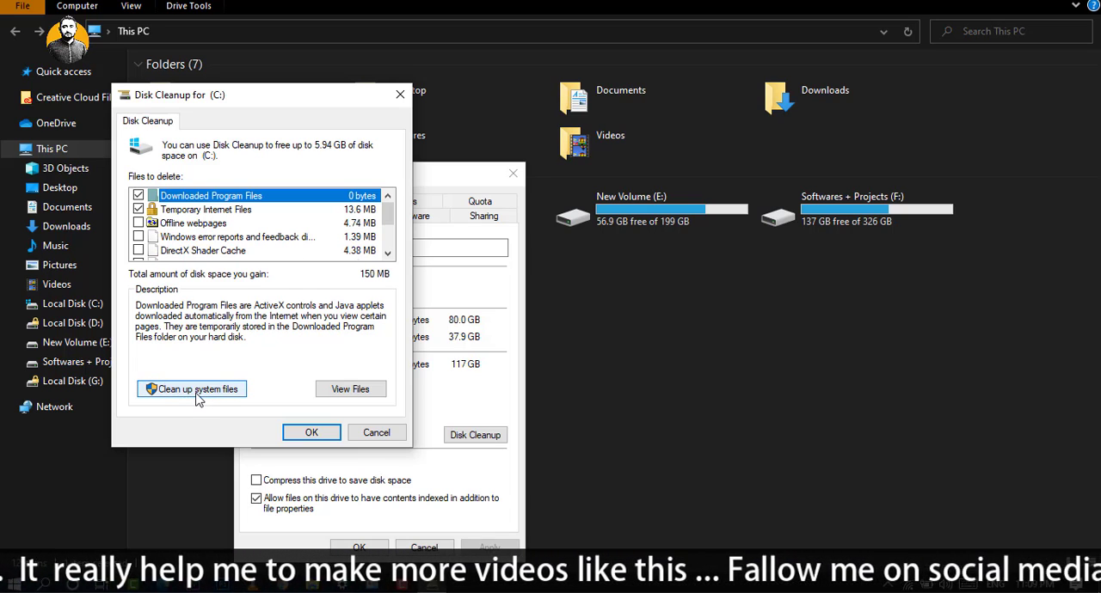
click(196, 391)
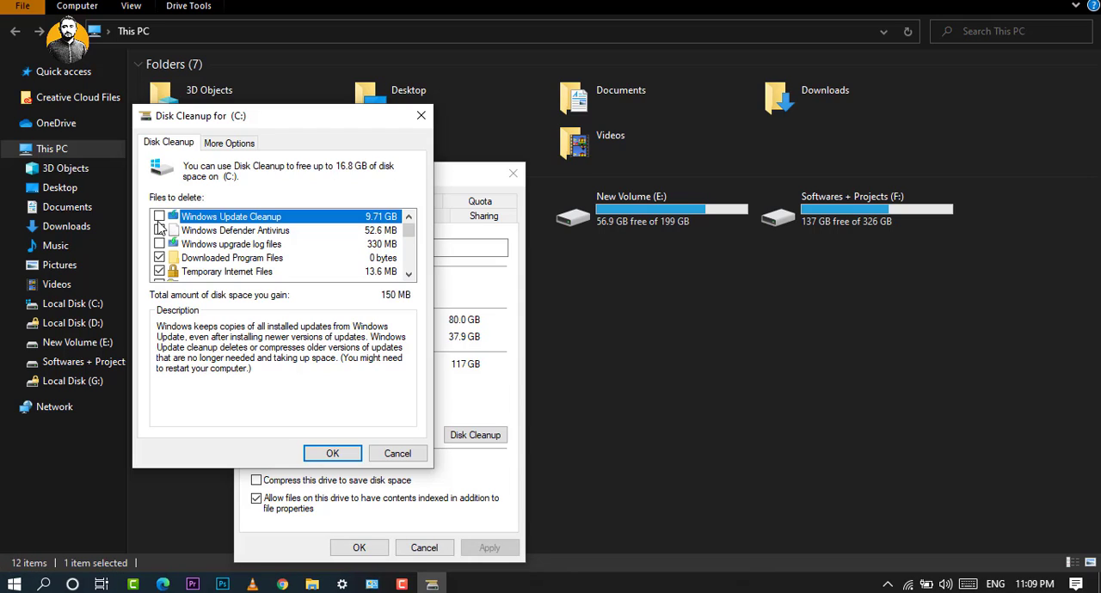
Include Windows Update Cleanup in the files to delete, review the other categories, and permanently delete the chosen files.
click(160, 219)
drag(412, 239, 411, 243)
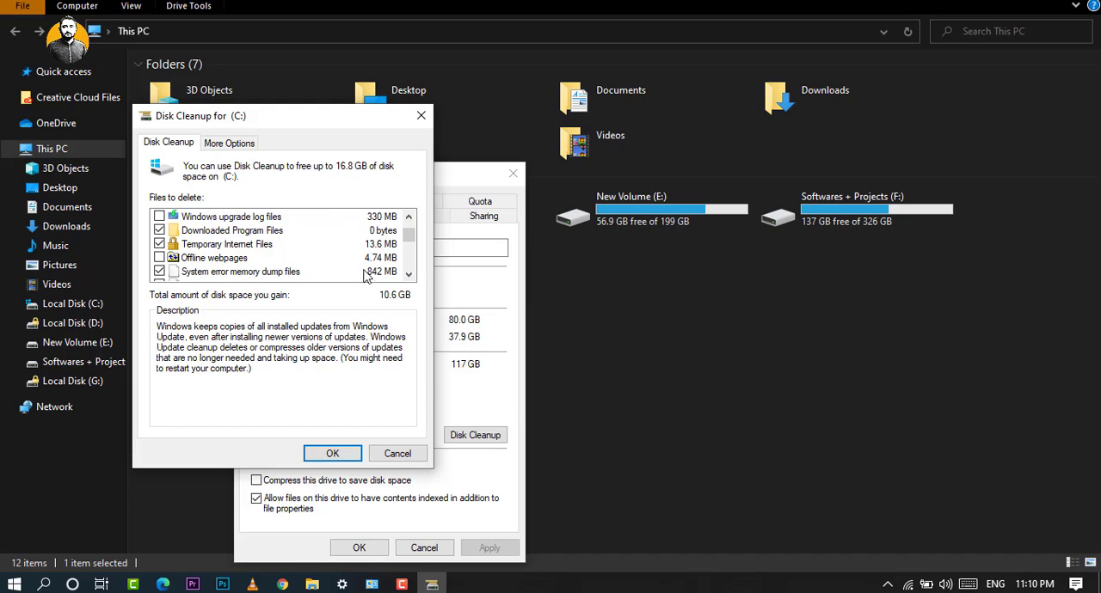
click(408, 274)
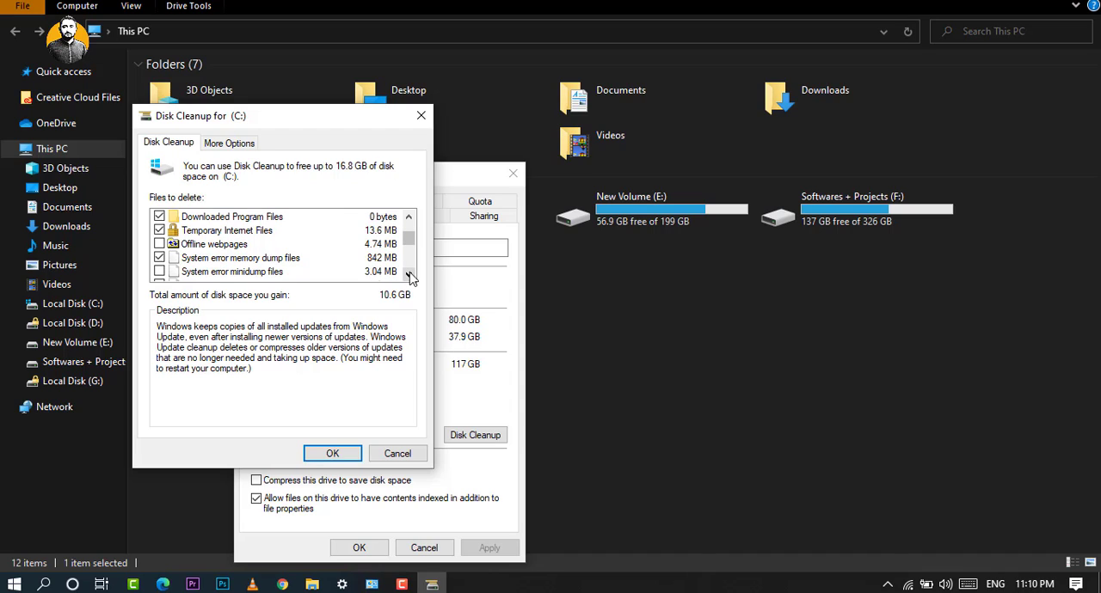
click(408, 218)
click(409, 219)
click(408, 218)
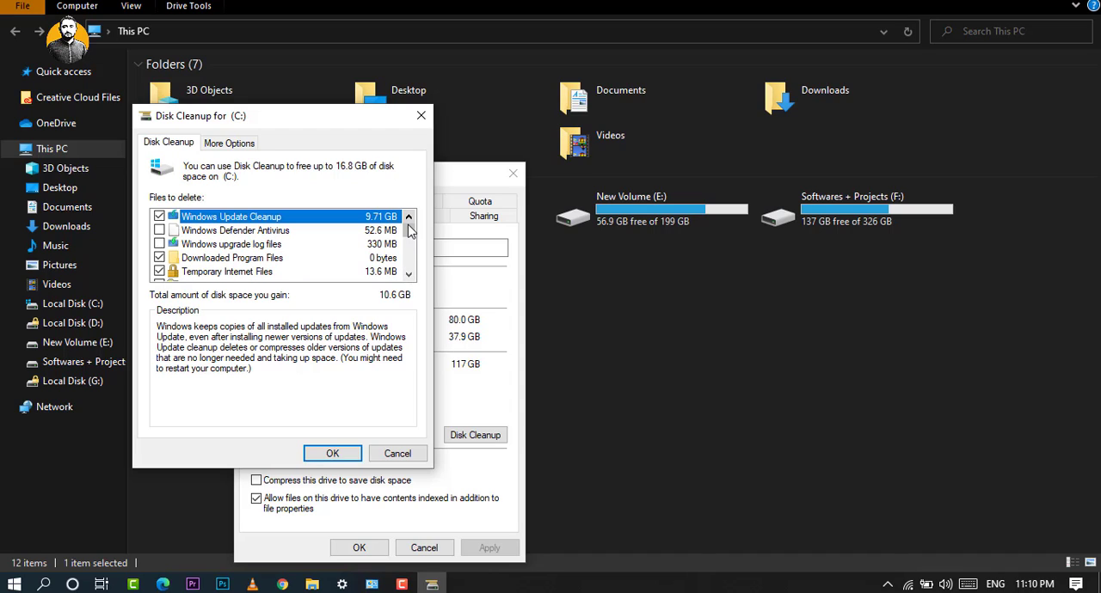
click(408, 274)
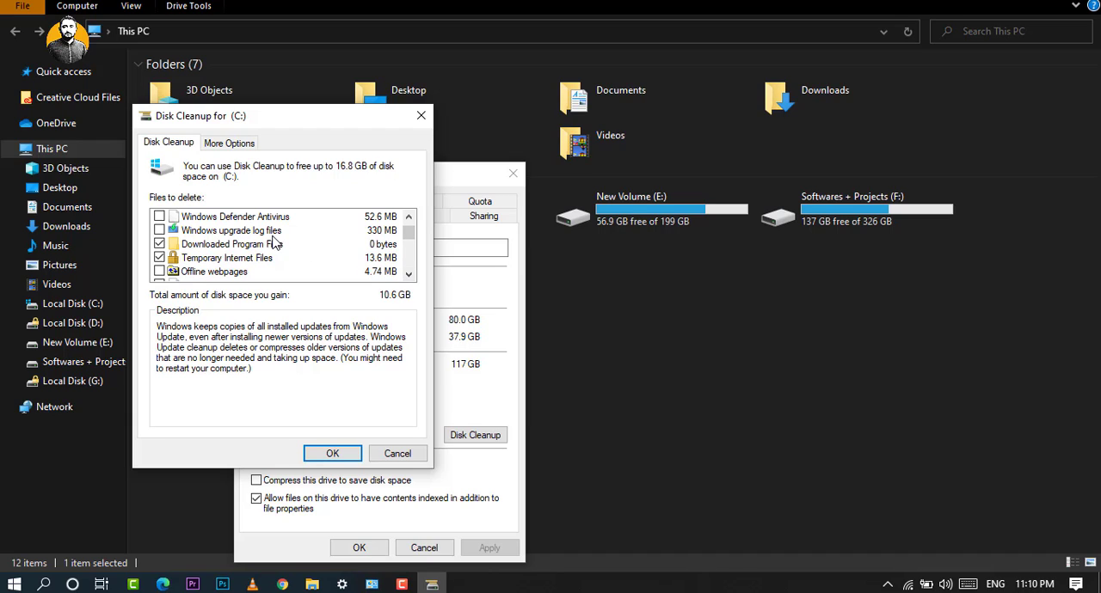
scroll(393, 262, down, 3)
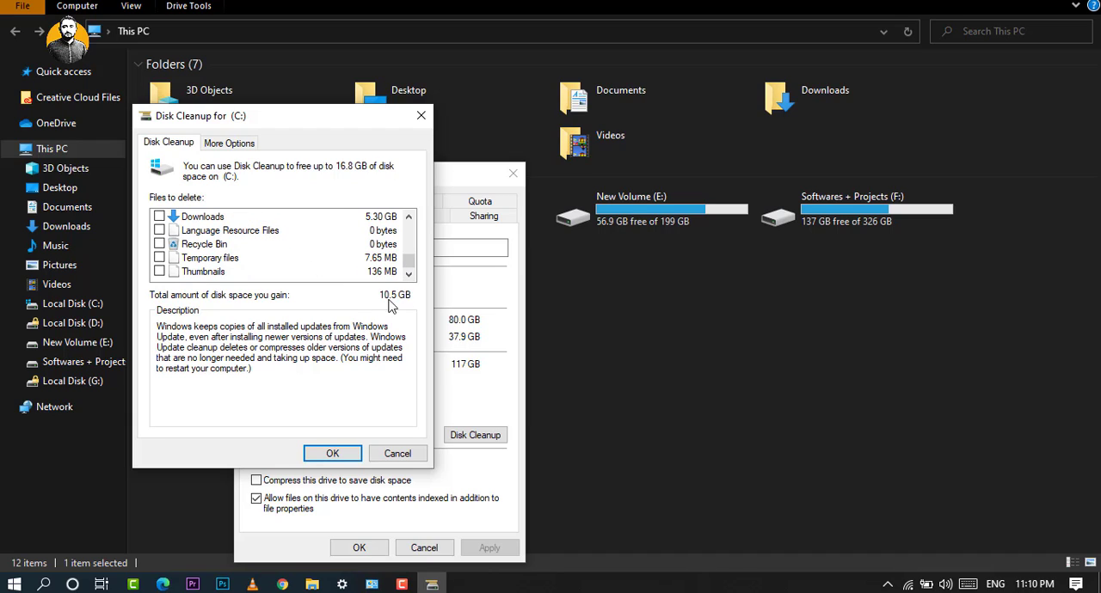
click(344, 452)
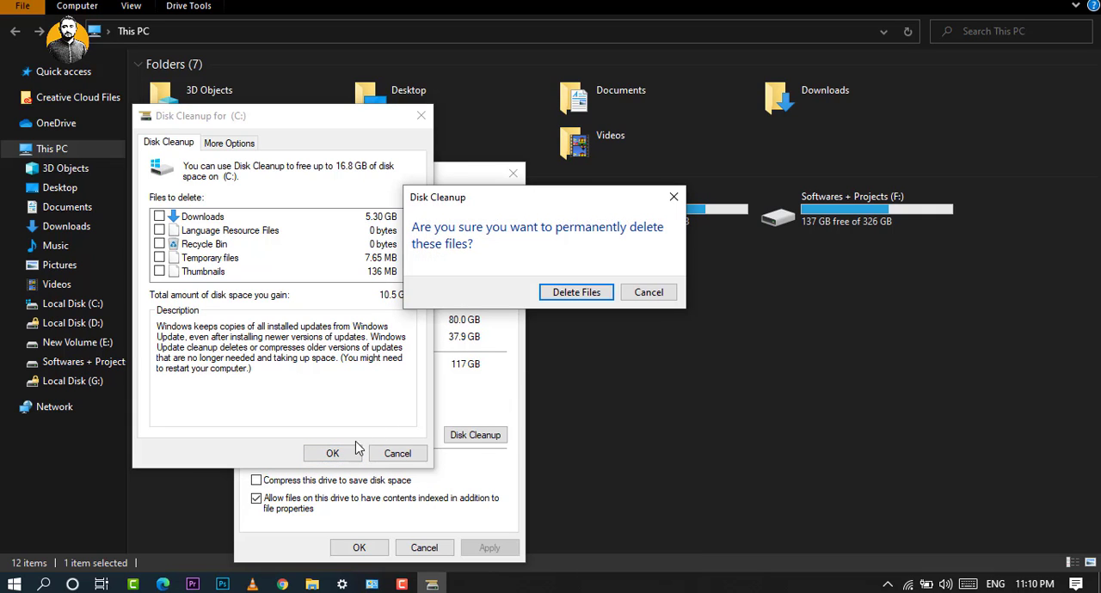
click(571, 294)
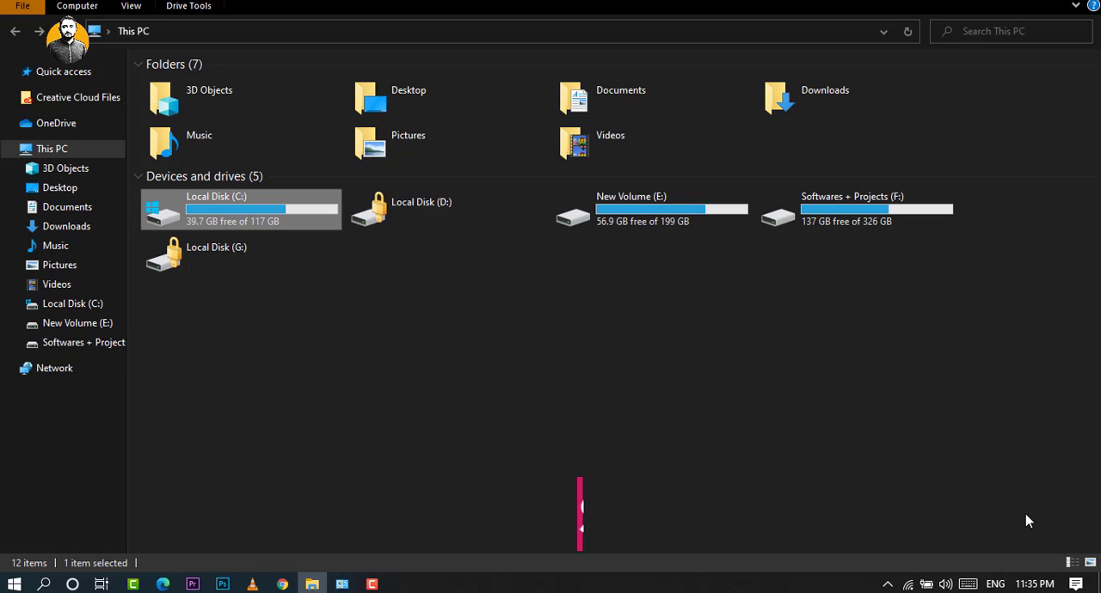
Open Windows Settings, search for "st" and go to the Storage settings.
click(1076, 584)
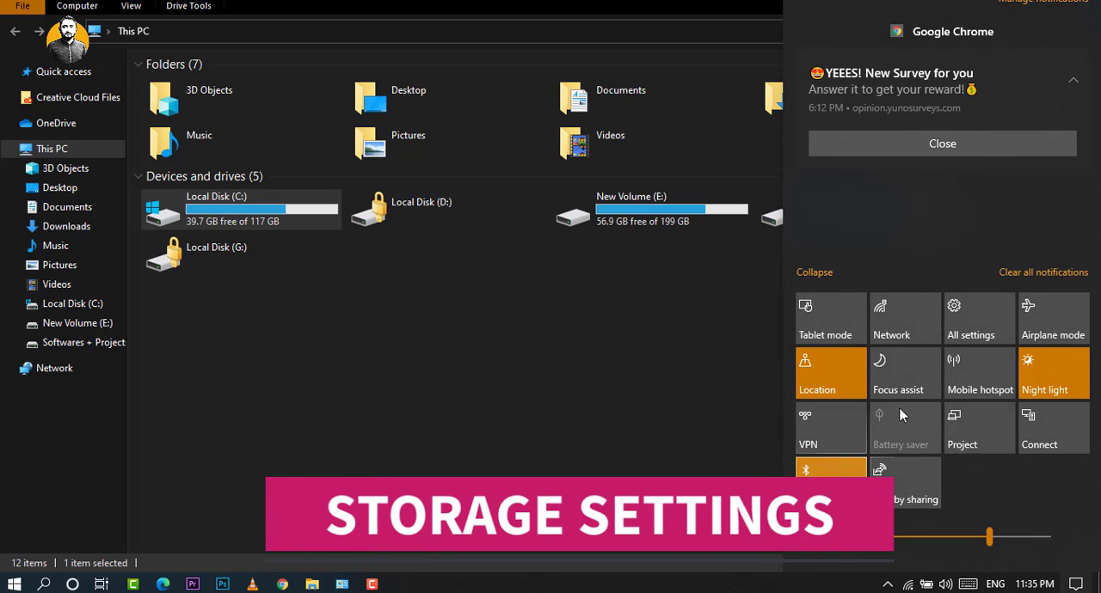
click(963, 338)
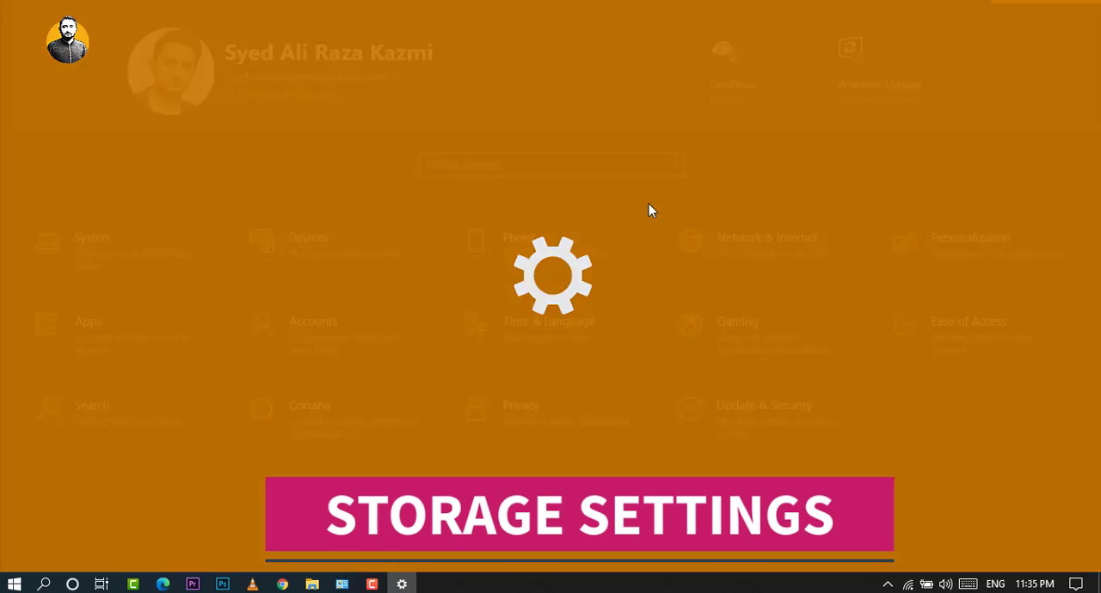
text(st)
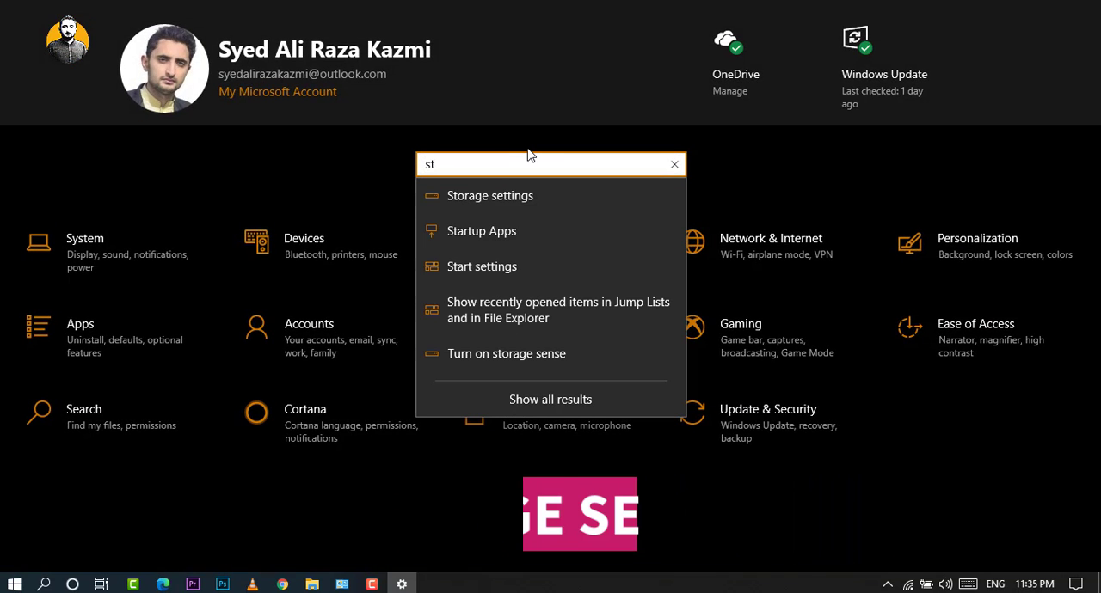
click(531, 193)
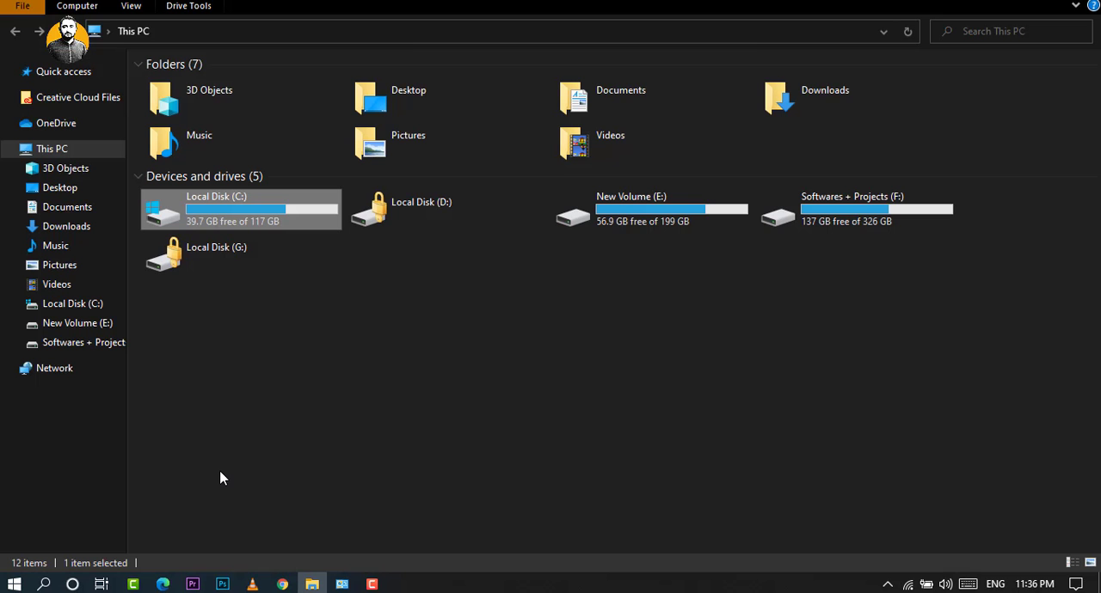
Open Privacy settings through Windows search, and turn off suggested content in the Settings app and app launch tracking.
click(44, 584)
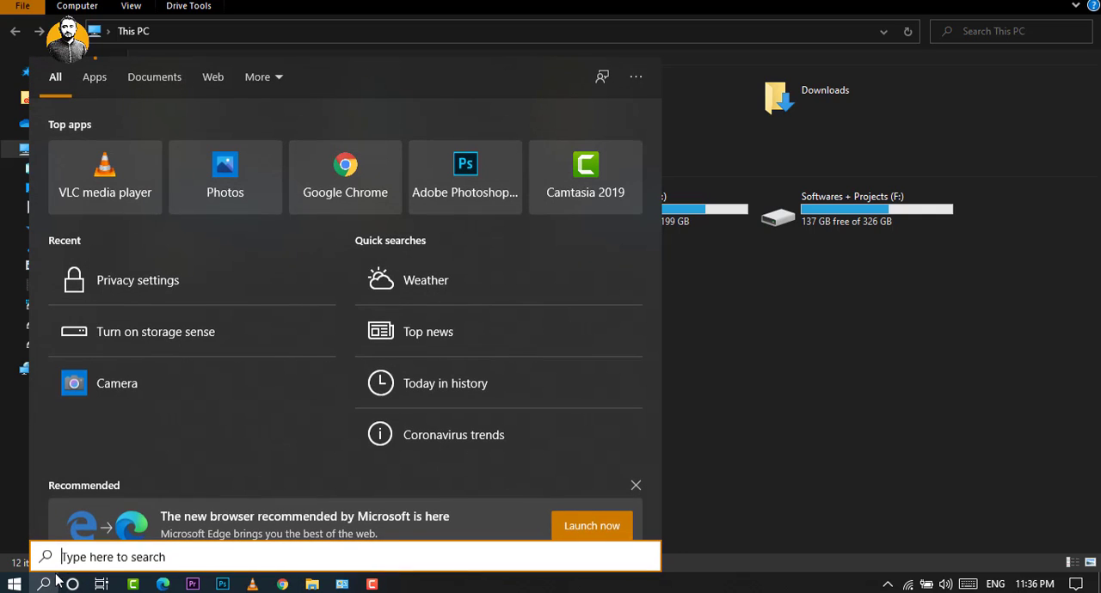
text(pr)
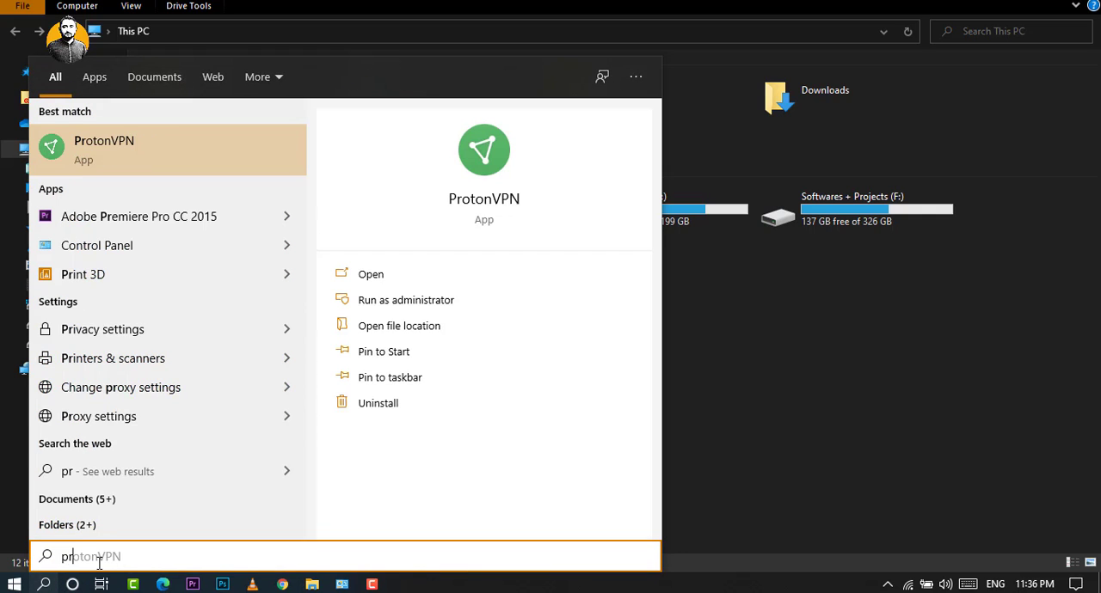
key(BackSpace)
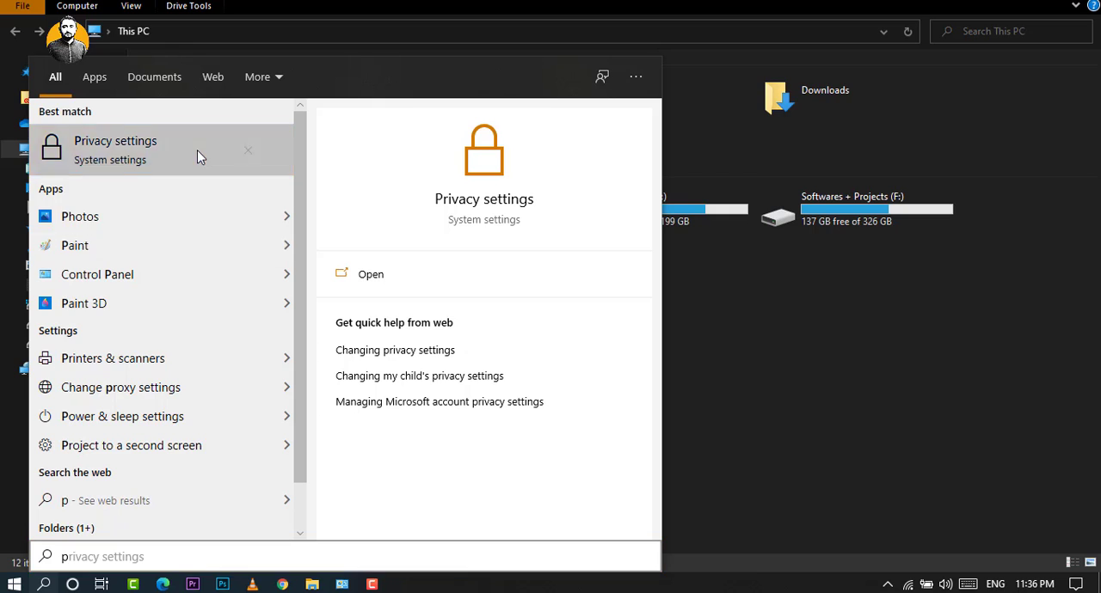
click(197, 151)
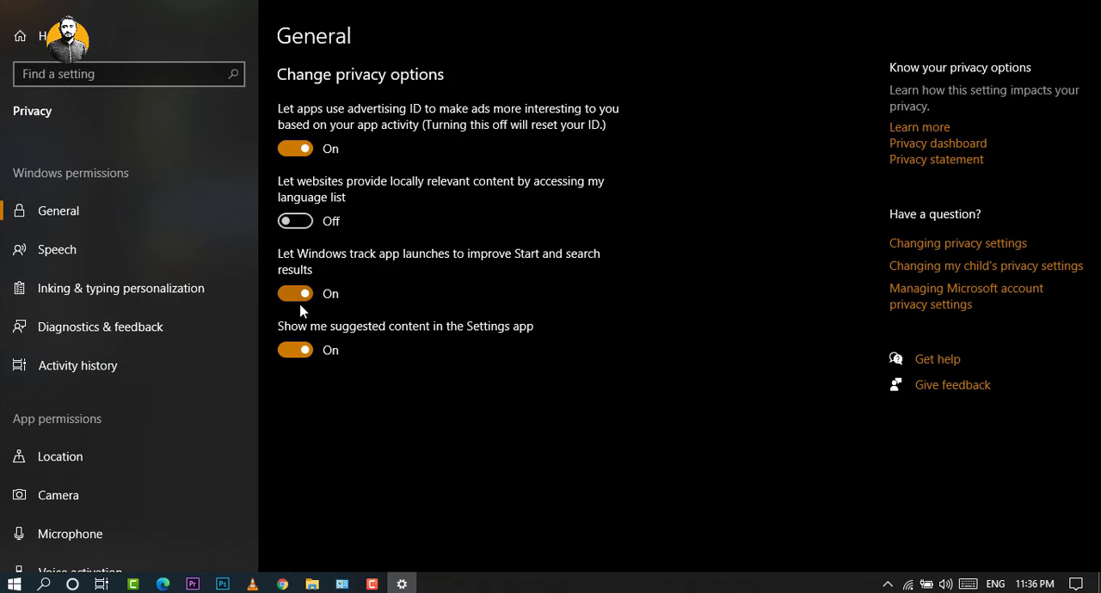
click(293, 362)
click(292, 296)
Open the Location privacy page and examine the setting that allows apps to access the location.
scroll(116, 447, down, 1)
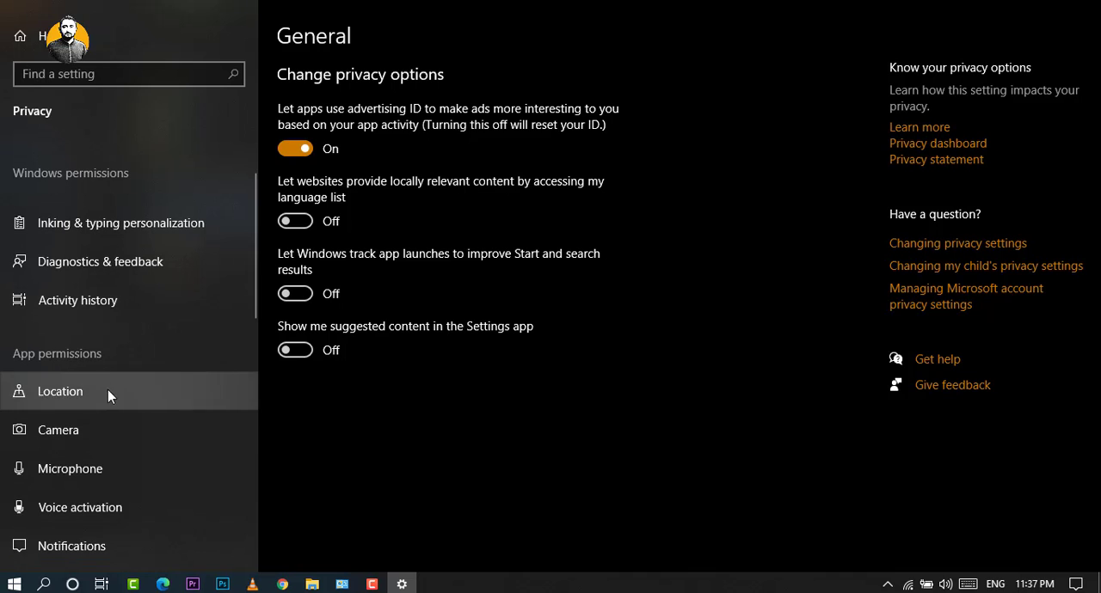
click(104, 385)
scroll(555, 415, down, 1)
scroll(554, 415, down, 2)
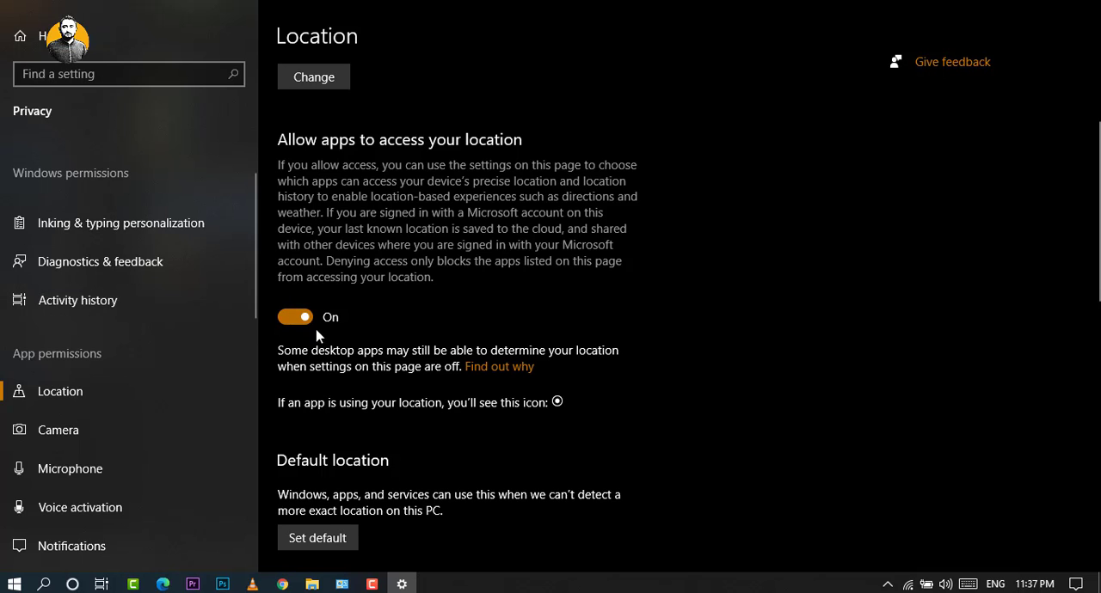
Open the Background apps permissions and turn off Microsoft Photos, Messaging, Maps, and Mail and Calendar.
scroll(142, 430, down, 2)
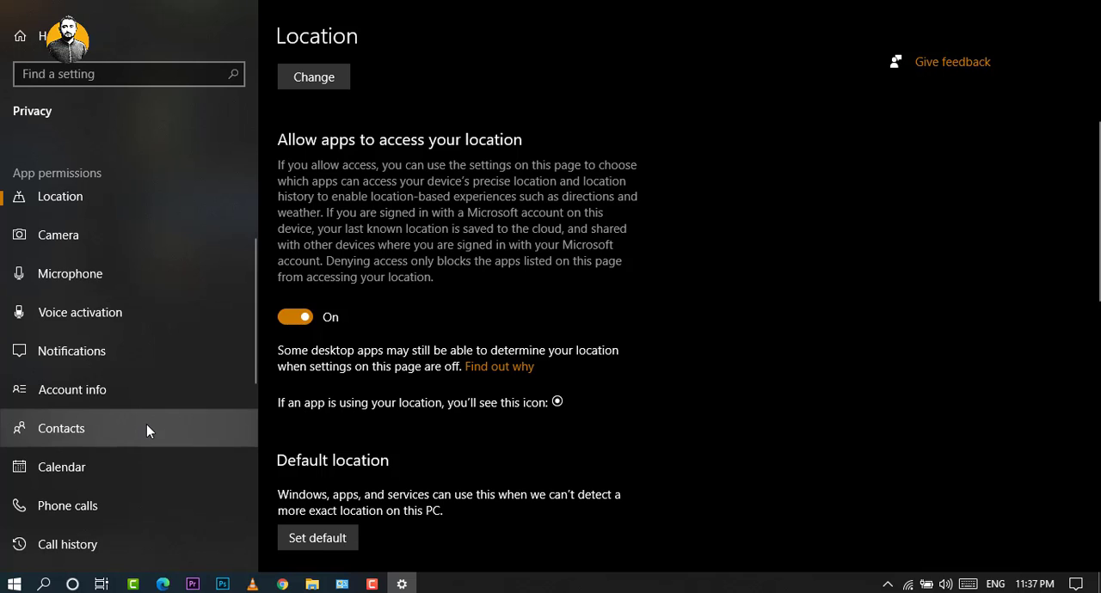
scroll(146, 428, down, 3)
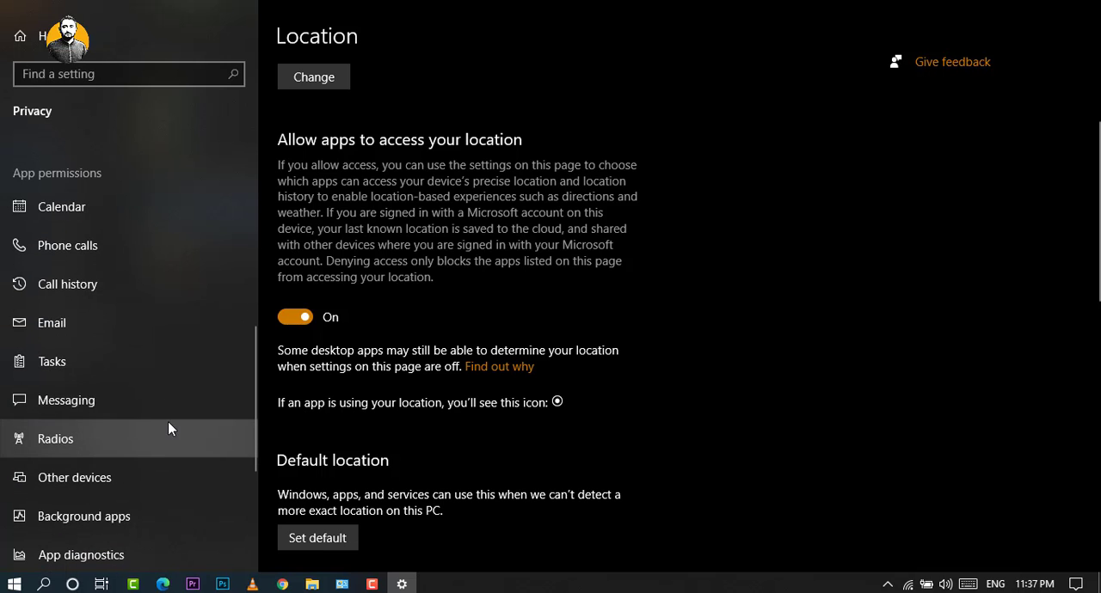
scroll(168, 428, down, 1)
click(166, 468)
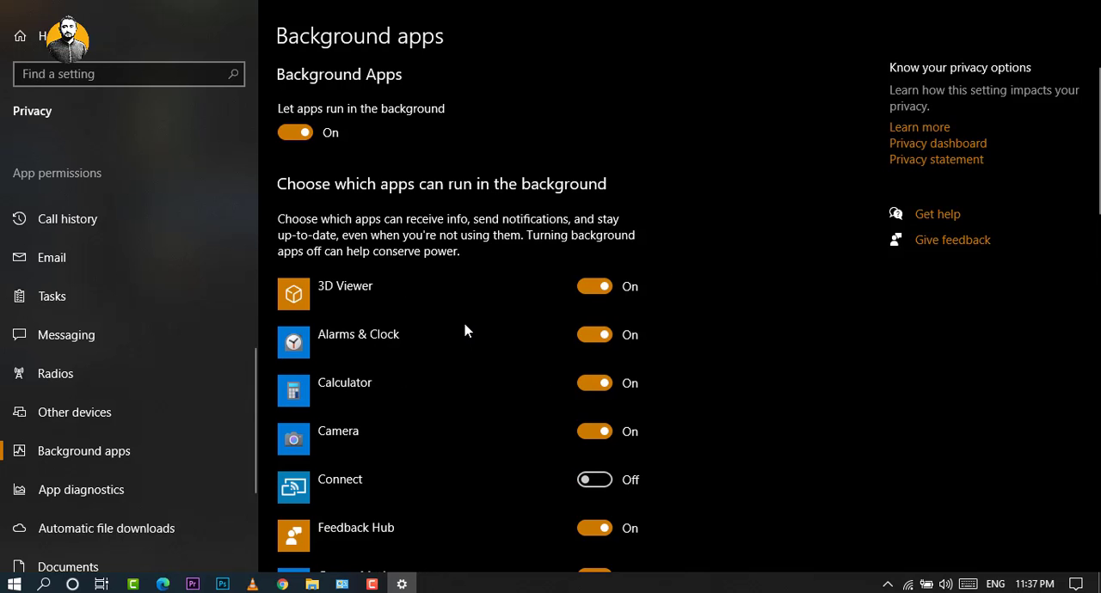
scroll(465, 331, down, 4)
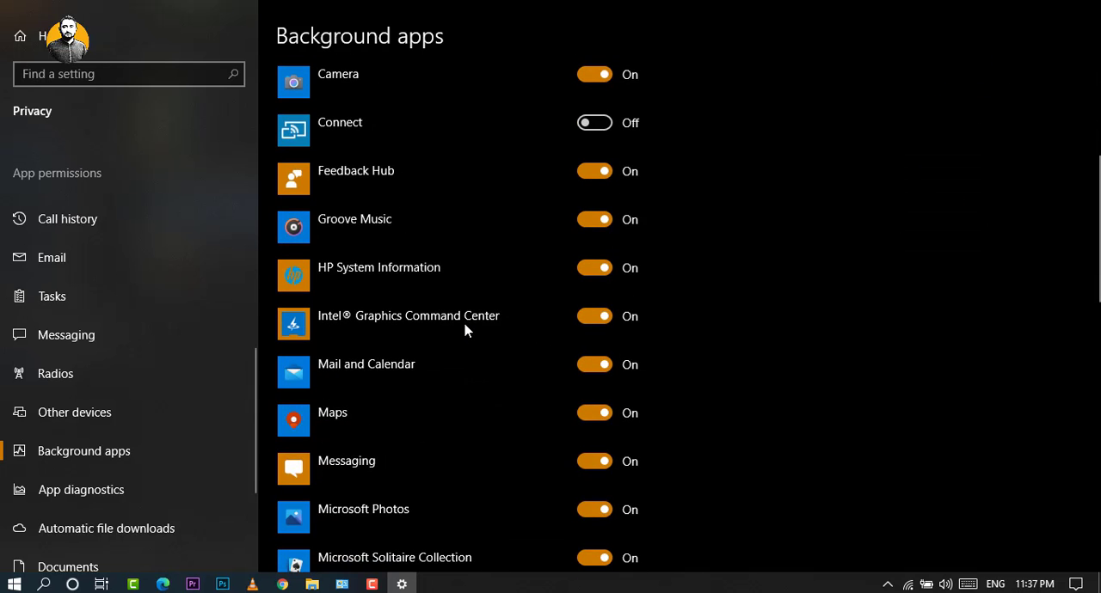
scroll(465, 331, down, 2)
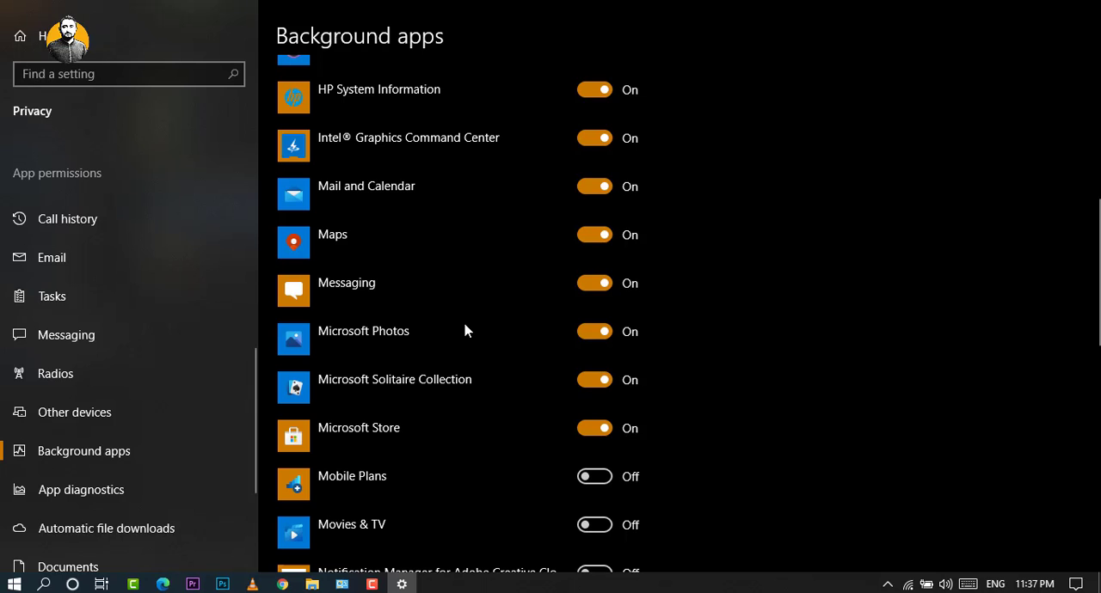
click(606, 328)
click(607, 284)
click(606, 234)
click(597, 189)
Stop 3D Viewer, Alarms & Clock and Calculator from running in the background.
scroll(585, 206, up, 3)
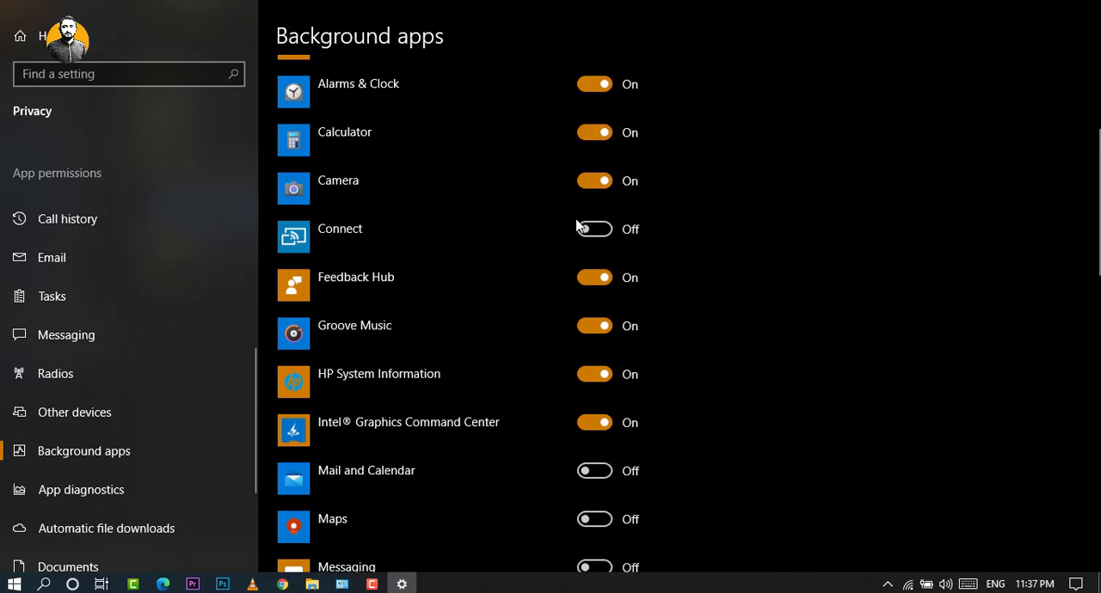
scroll(581, 226, up, 3)
click(603, 290)
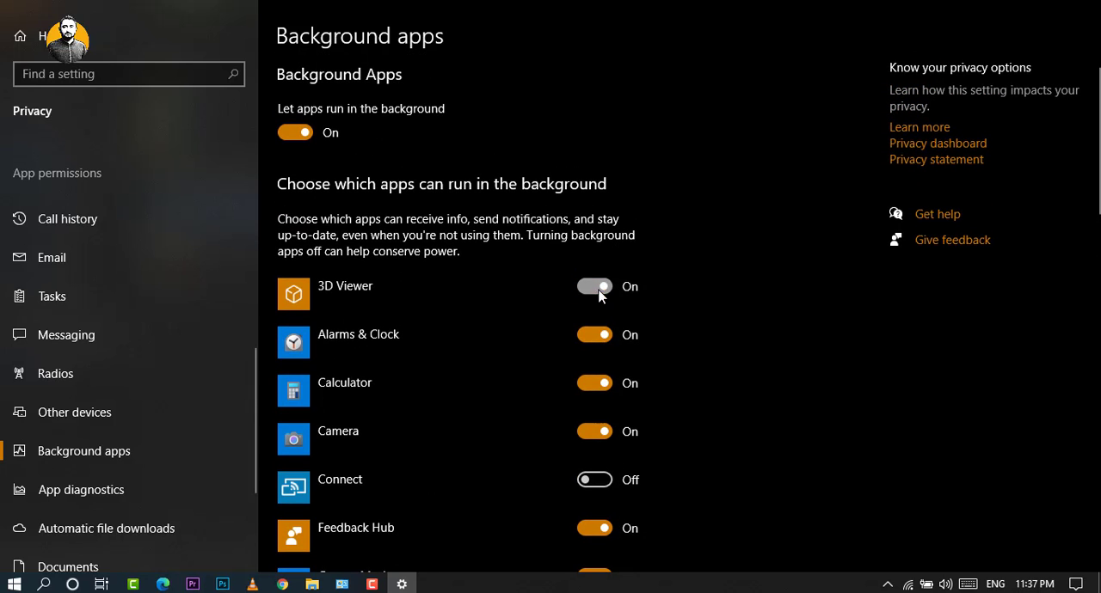
click(602, 337)
click(600, 386)
Stop OneNote for Windows 10, Paint 3D and People from running in the background.
scroll(601, 387, down, 6)
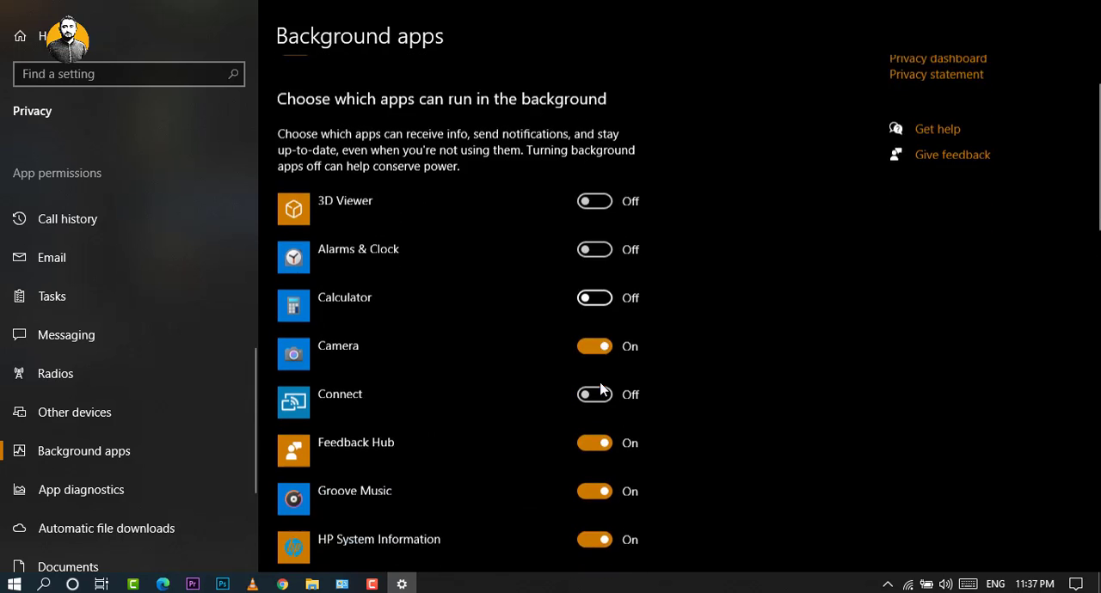
scroll(601, 390, down, 4)
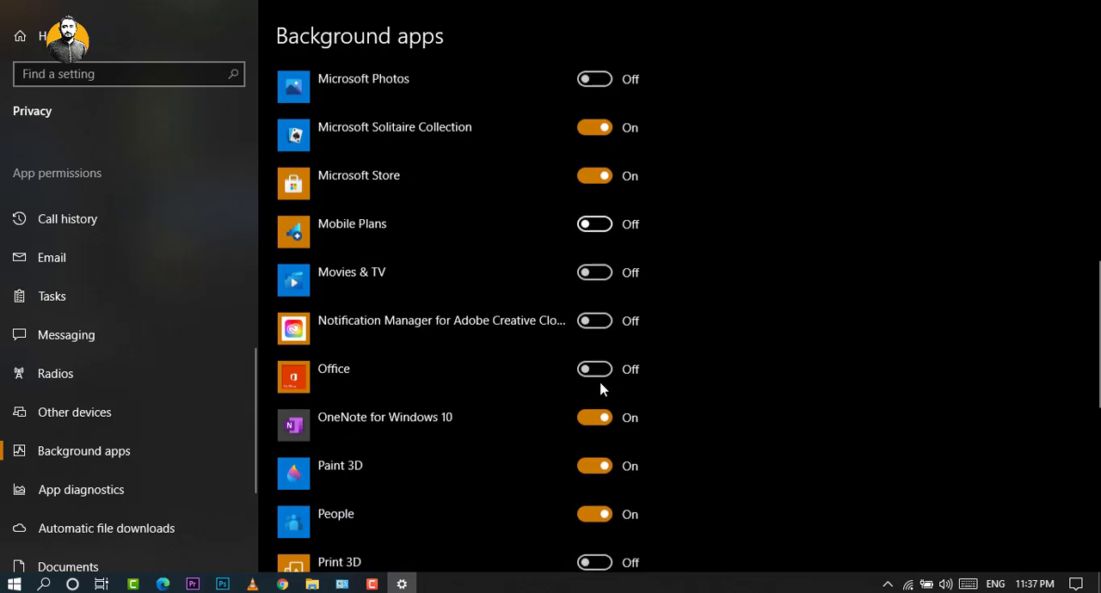
click(594, 313)
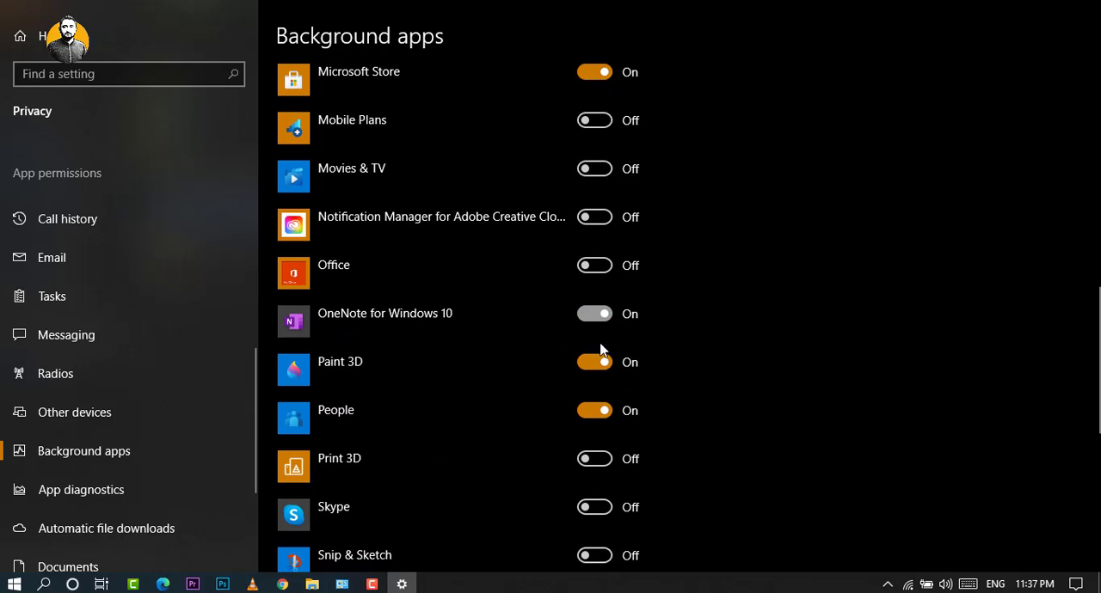
click(602, 362)
click(602, 410)
Review the remaining background apps, and turn off Microsoft Solitaire Collection and Microsoft Store.
scroll(603, 411, down, 5)
scroll(602, 413, down, 1)
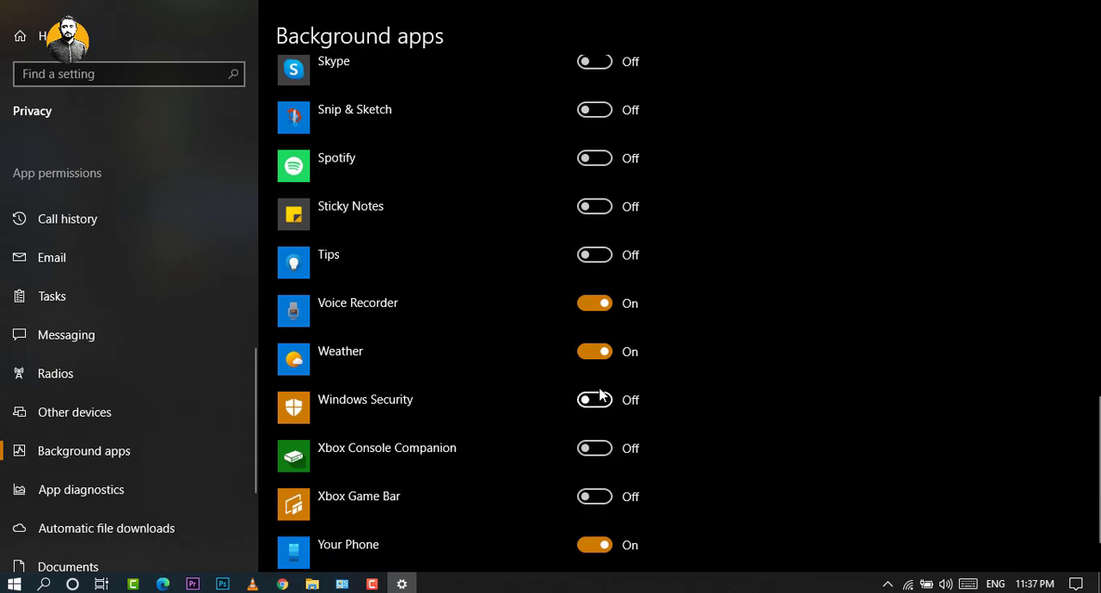
scroll(614, 370, down, 2)
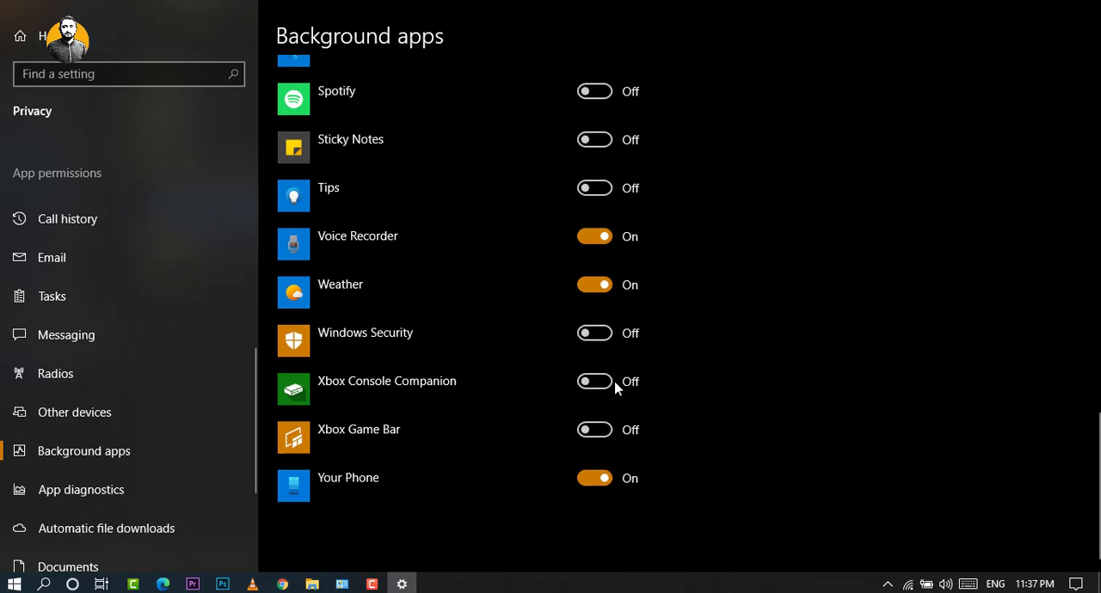
scroll(607, 443, up, 8)
scroll(605, 430, up, 3)
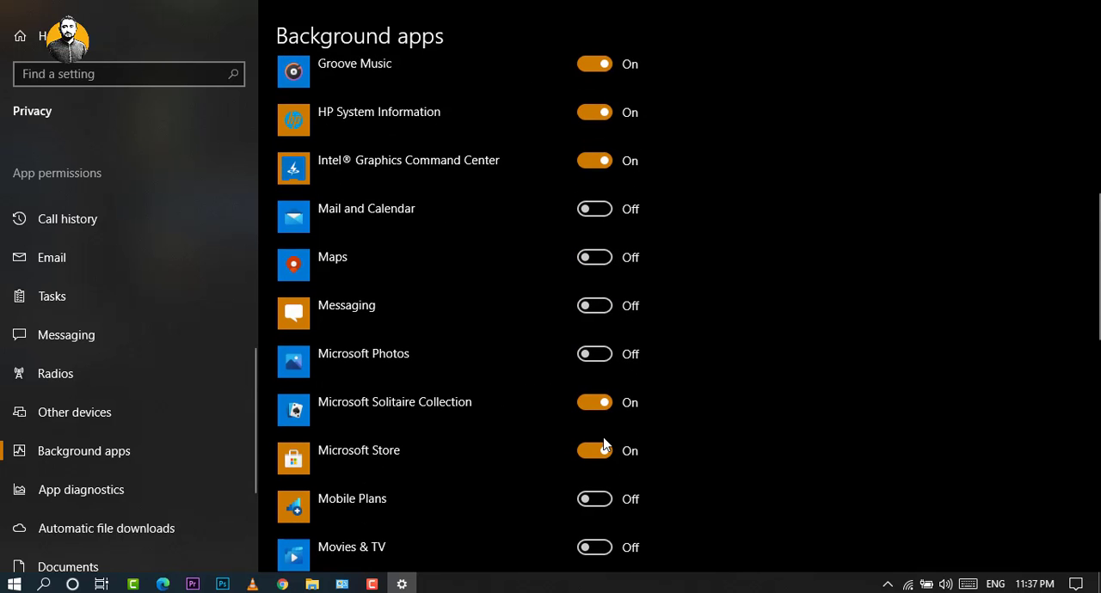
click(599, 405)
click(608, 456)
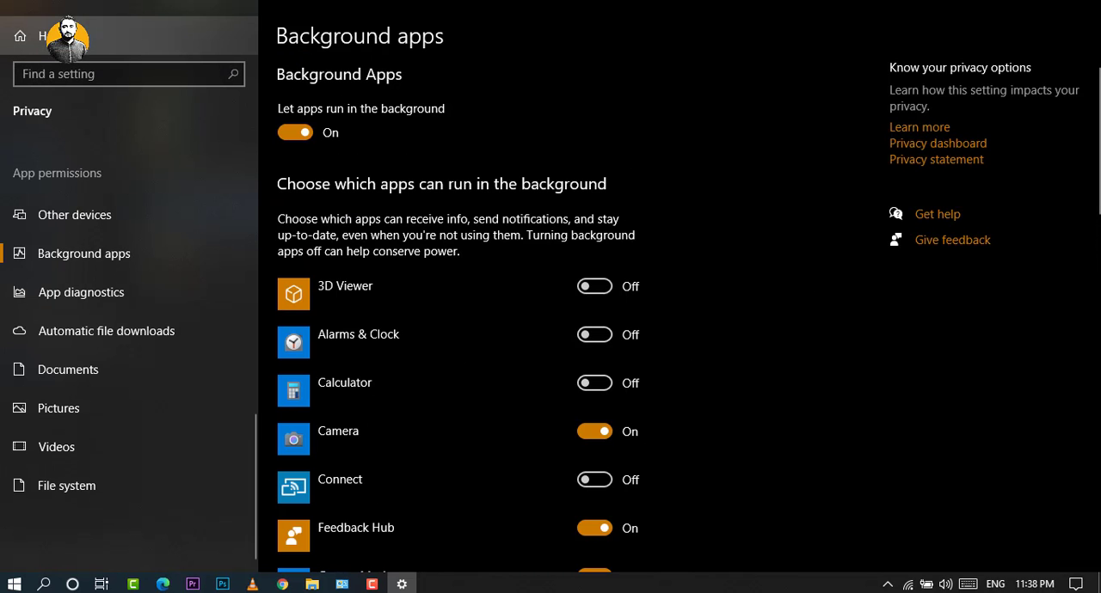
Go to the Colors page of the Personalization settings, try the transparency effects switch, and leave it off.
click(38, 35)
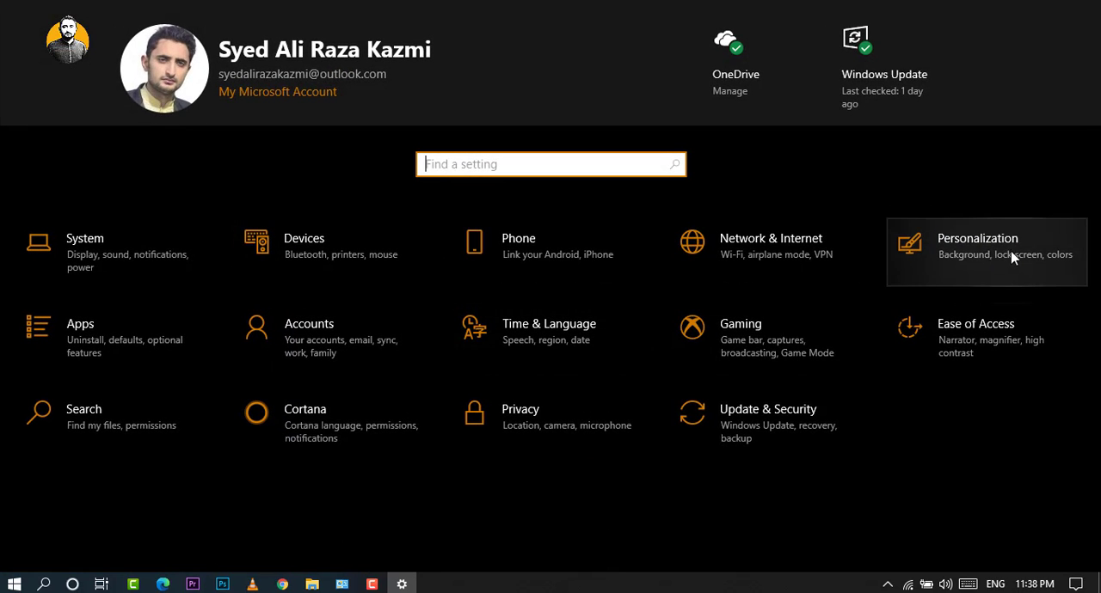
click(1019, 259)
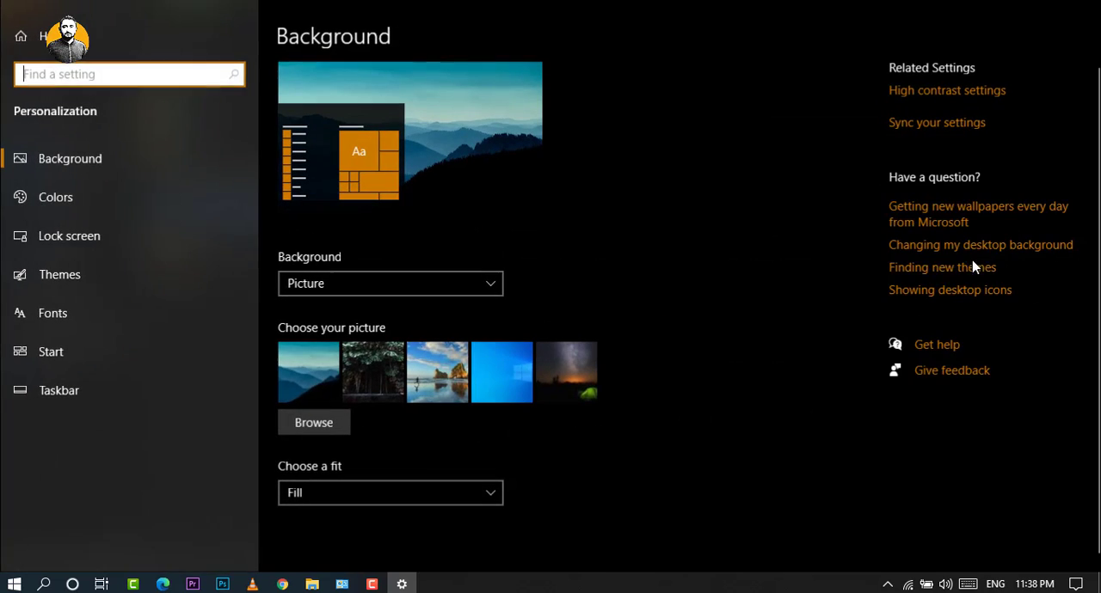
click(65, 199)
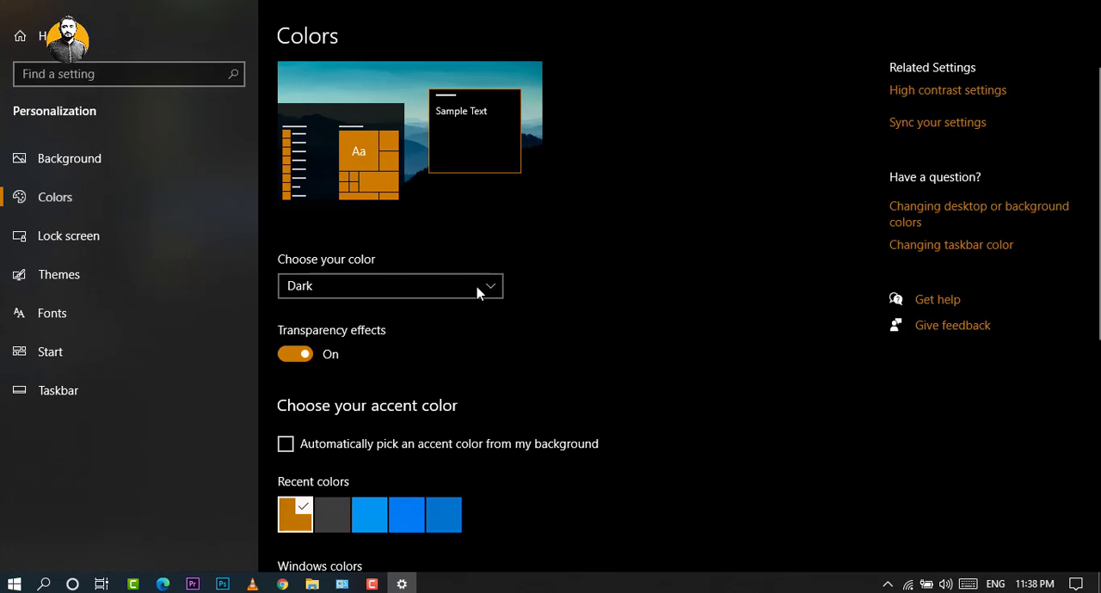
scroll(477, 288, down, 2)
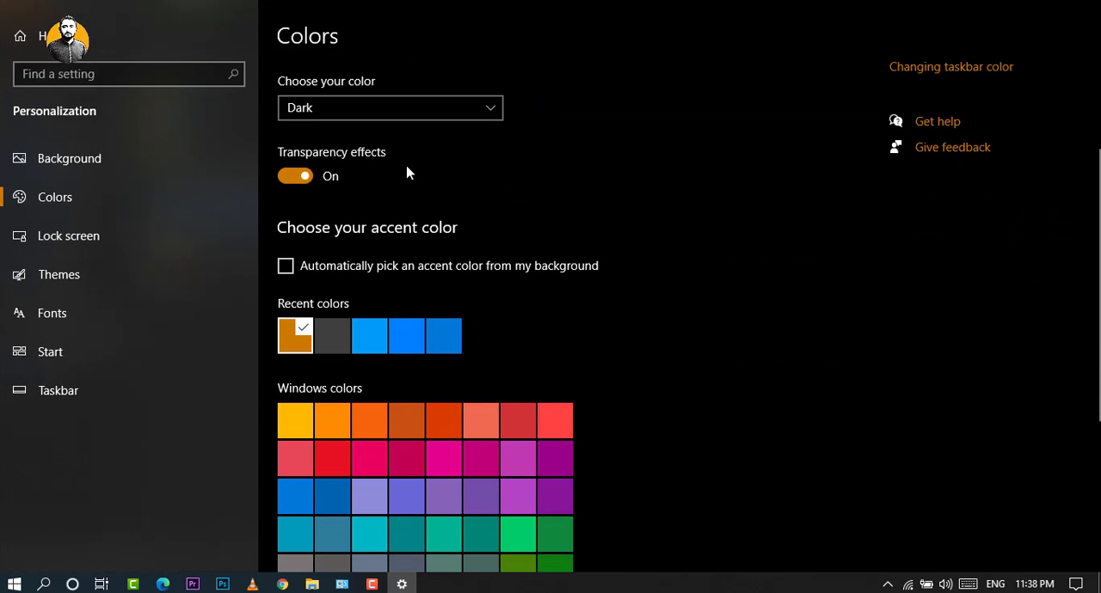
click(325, 177)
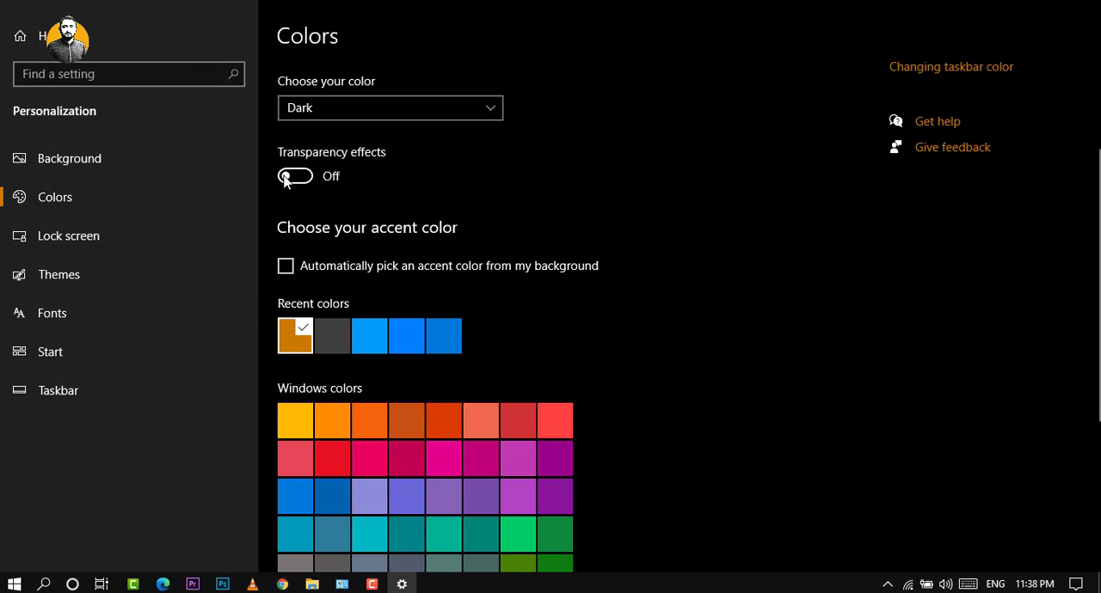
click(297, 176)
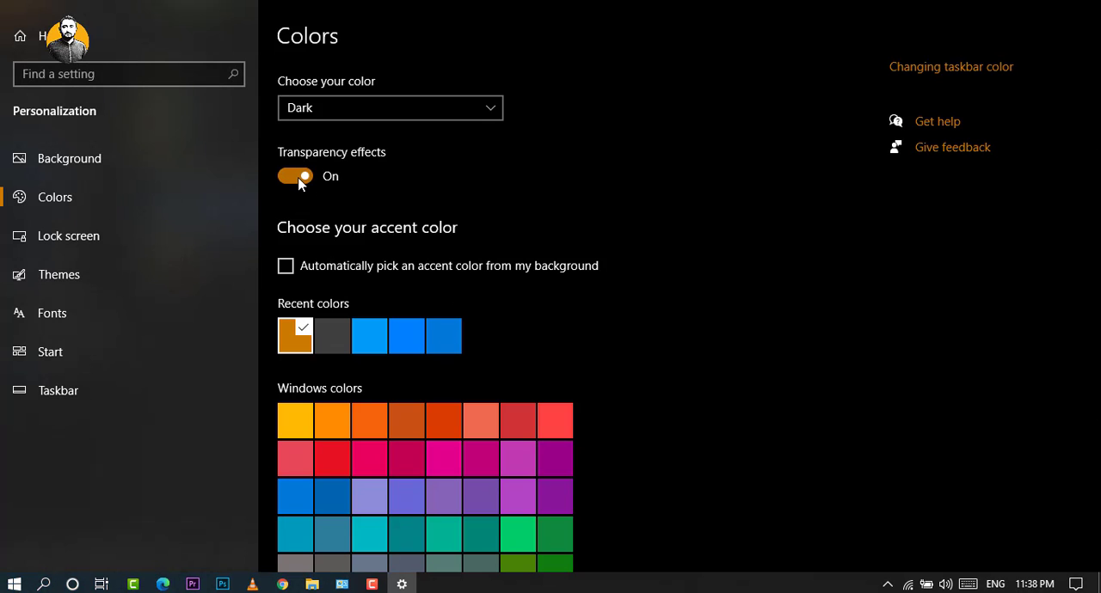
click(299, 179)
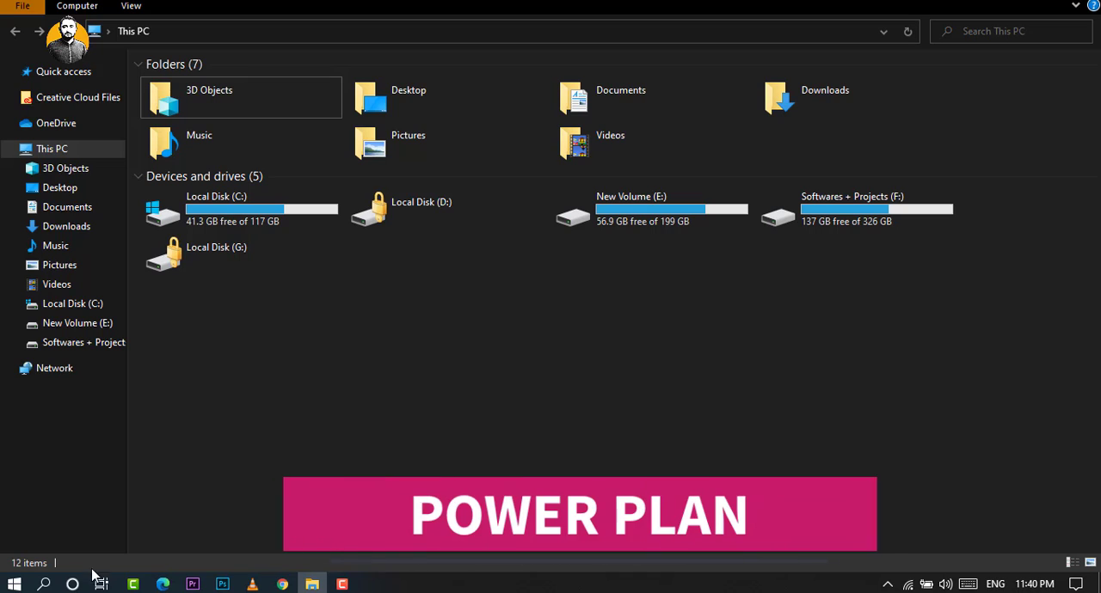
Search Windows for "power pl" and open Edit power plan.
click(44, 585)
text(po)
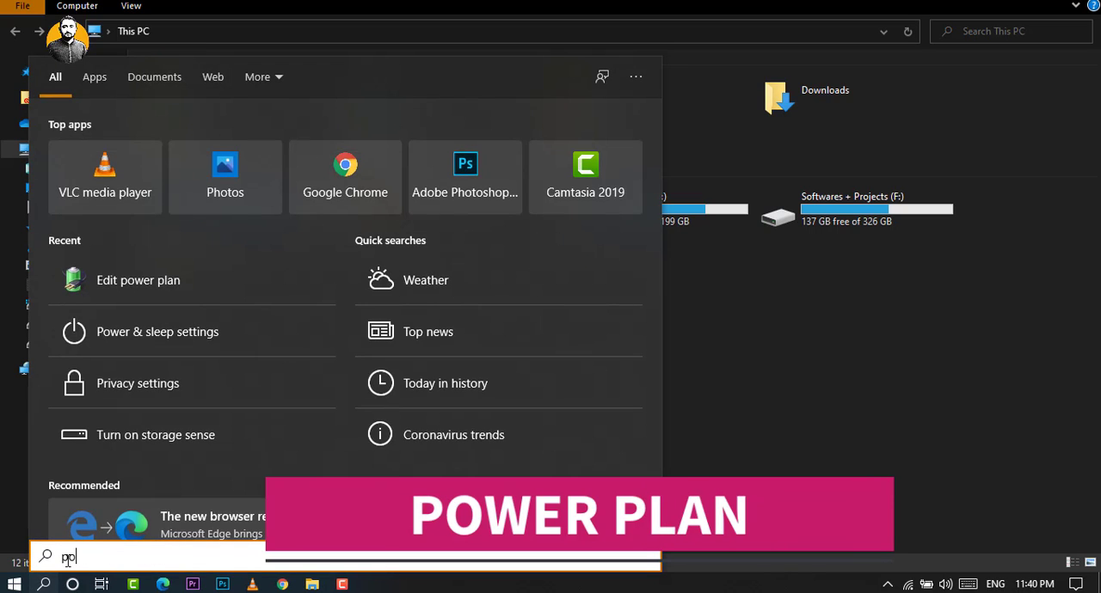
text(wer)
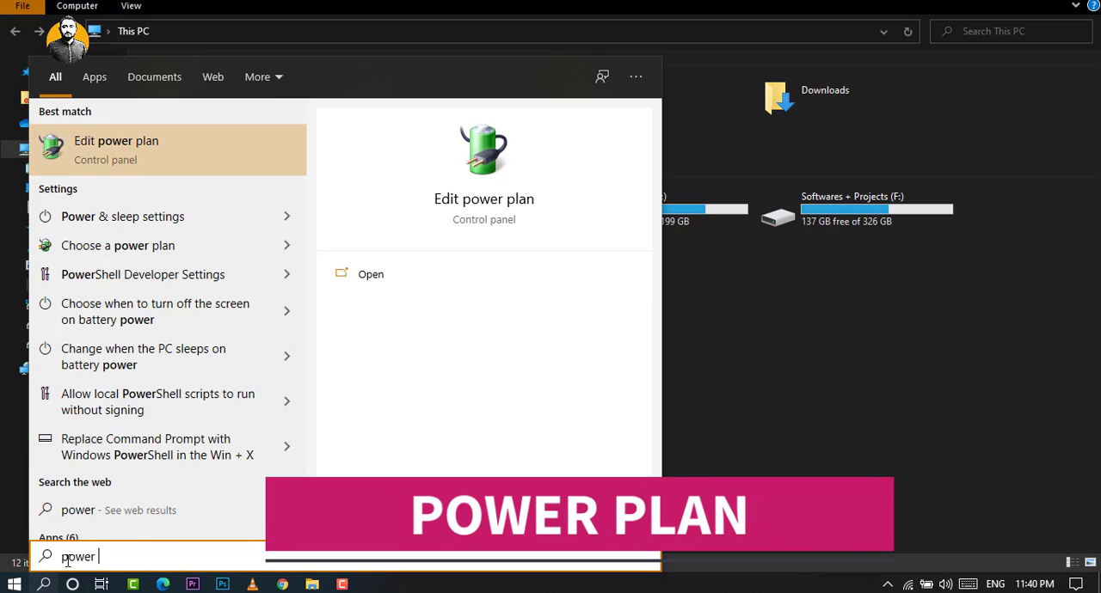
text( pl)
click(139, 145)
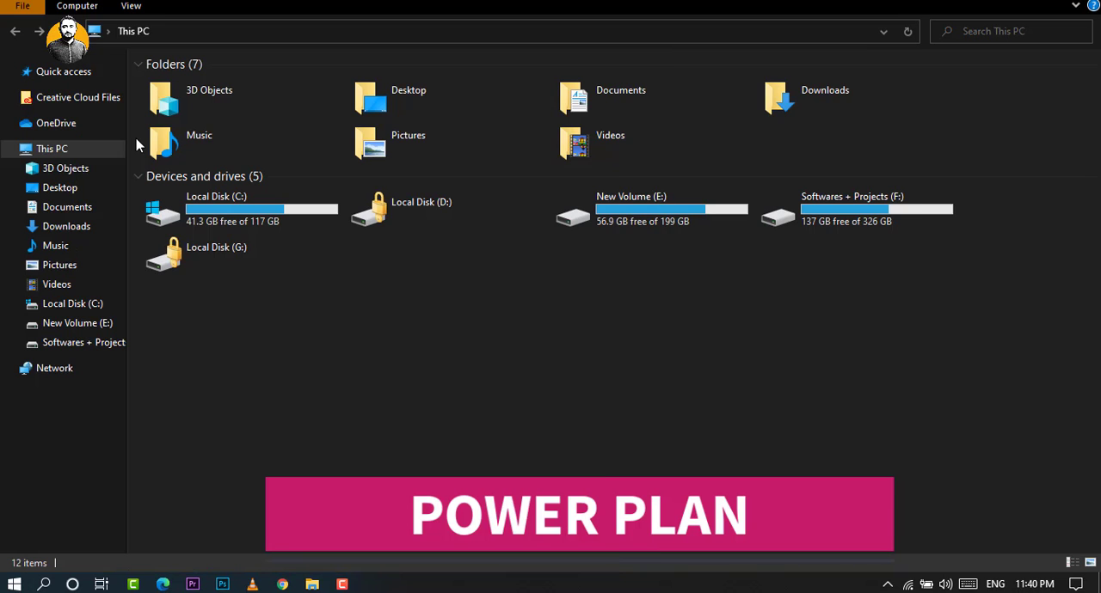
click(874, 111)
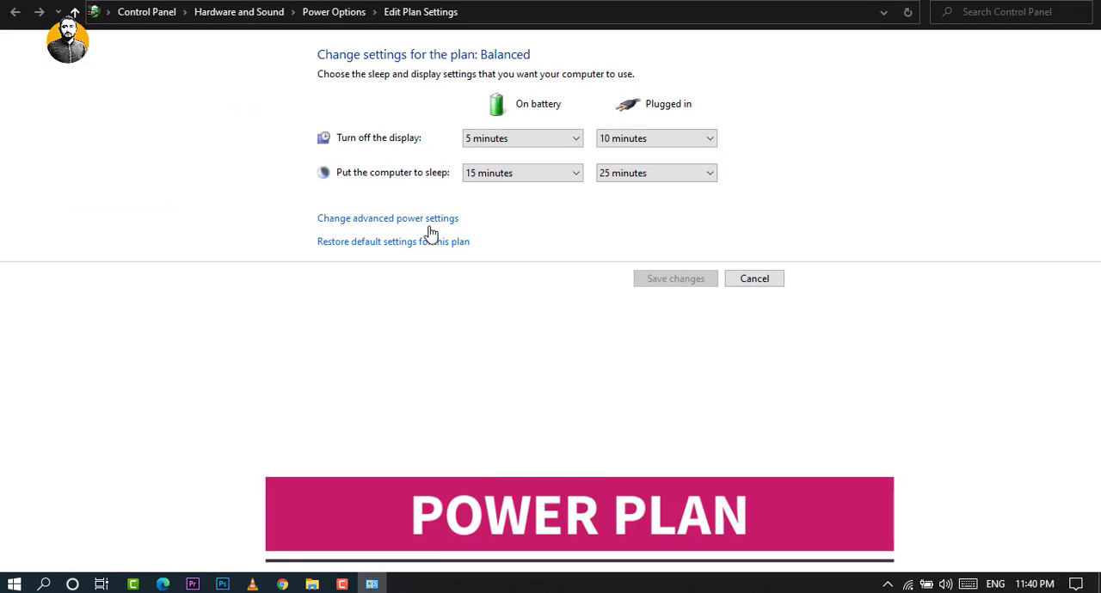
Open the advanced power settings, check the plan selection with Balanced kept, and go to the Processor power management category.
click(375, 222)
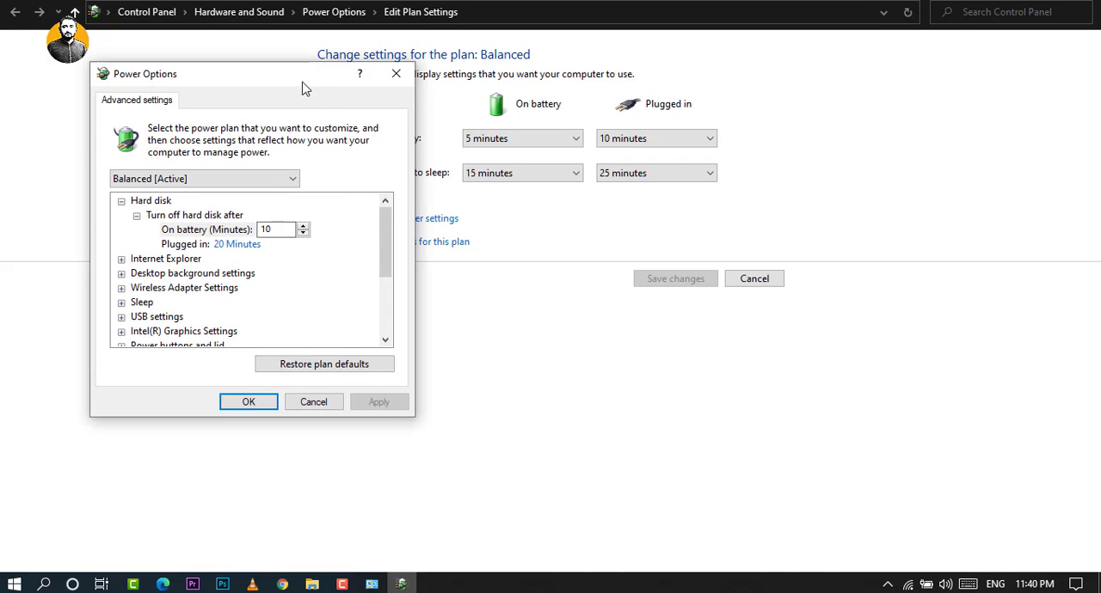
drag(302, 82, 418, 81)
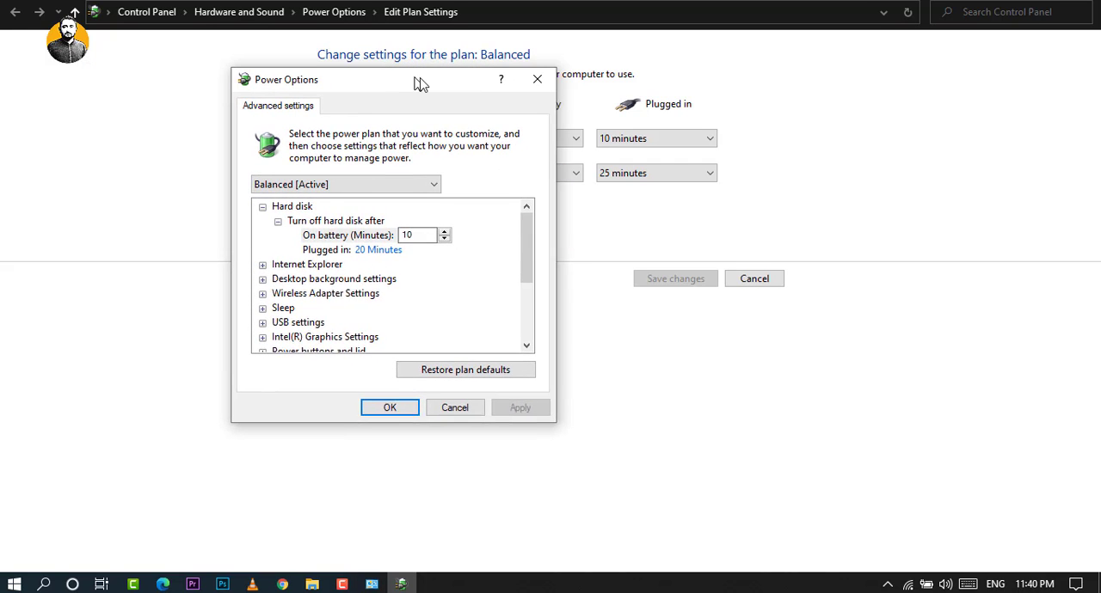
click(300, 192)
click(303, 201)
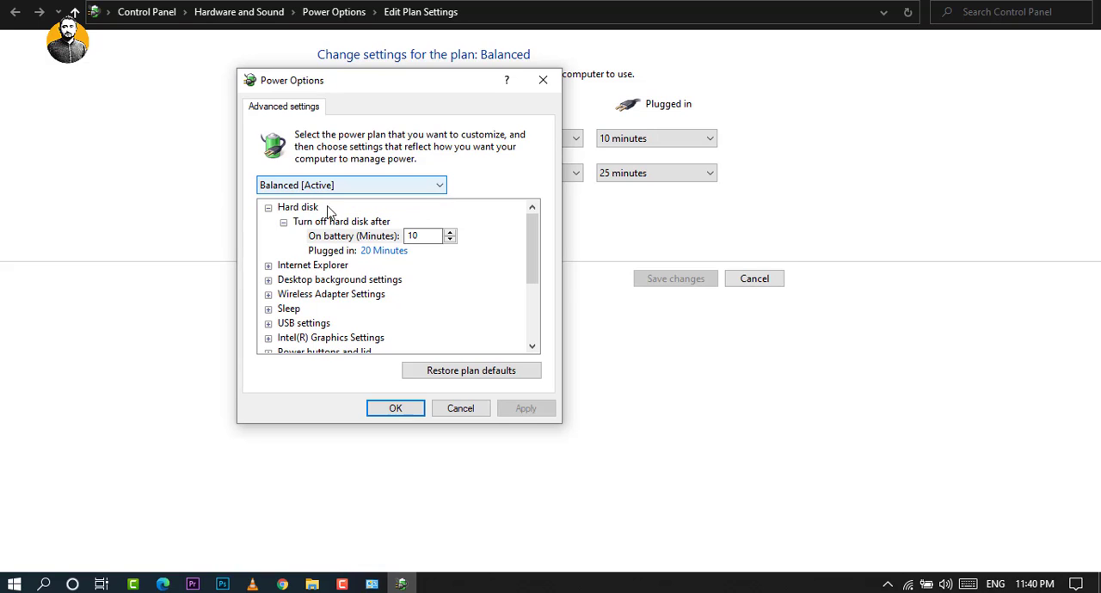
scroll(359, 270, down, 3)
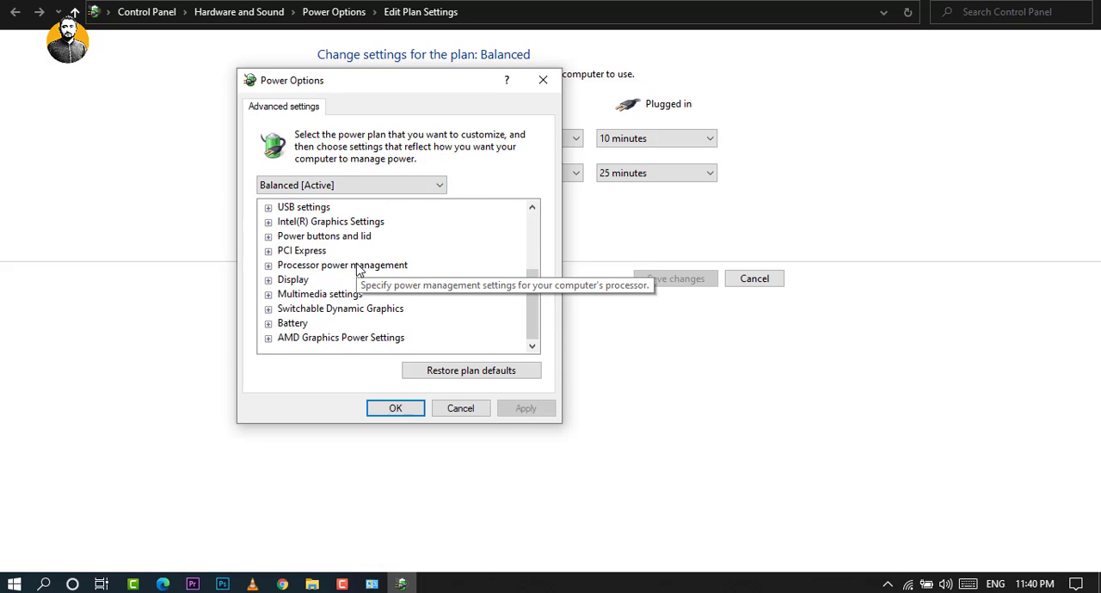
Examine the minimum and maximum processor state settings under Processor power management, for both battery and plugged-in use.
click(267, 269)
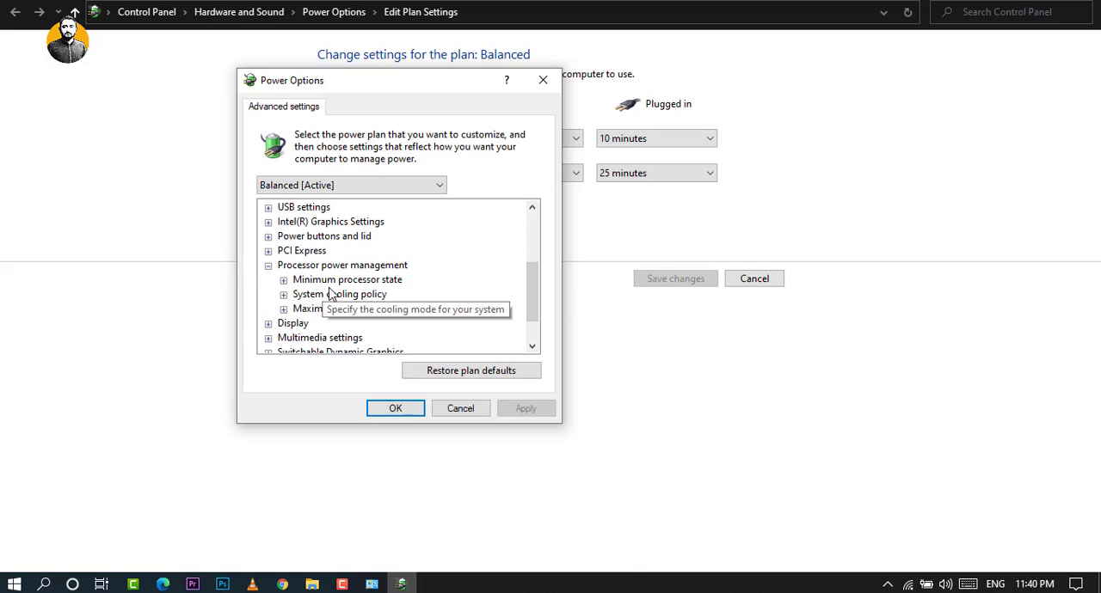
click(282, 280)
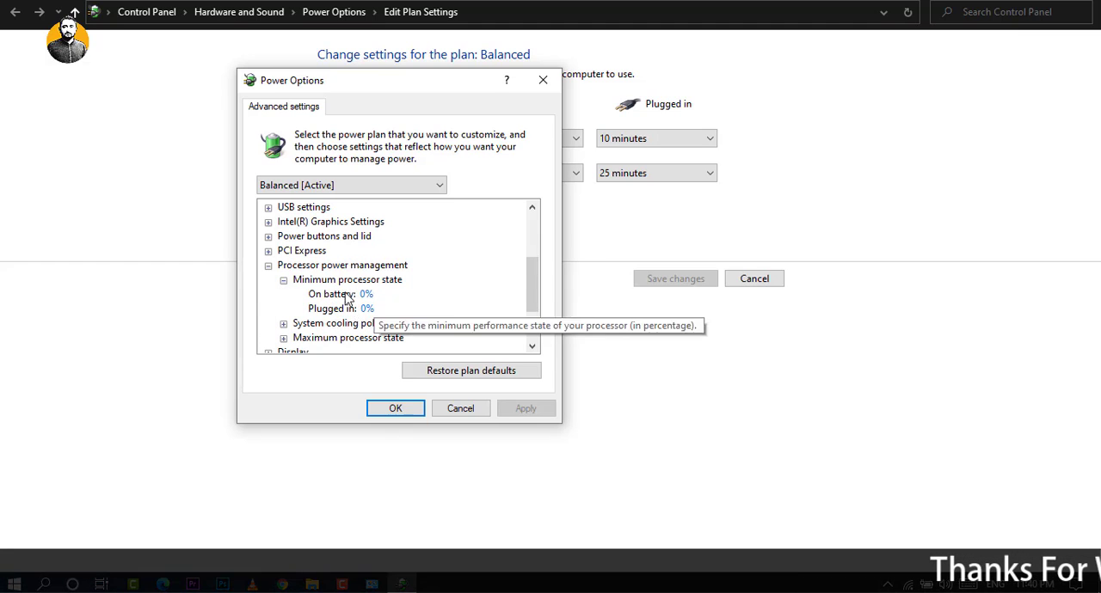
click(283, 280)
click(268, 265)
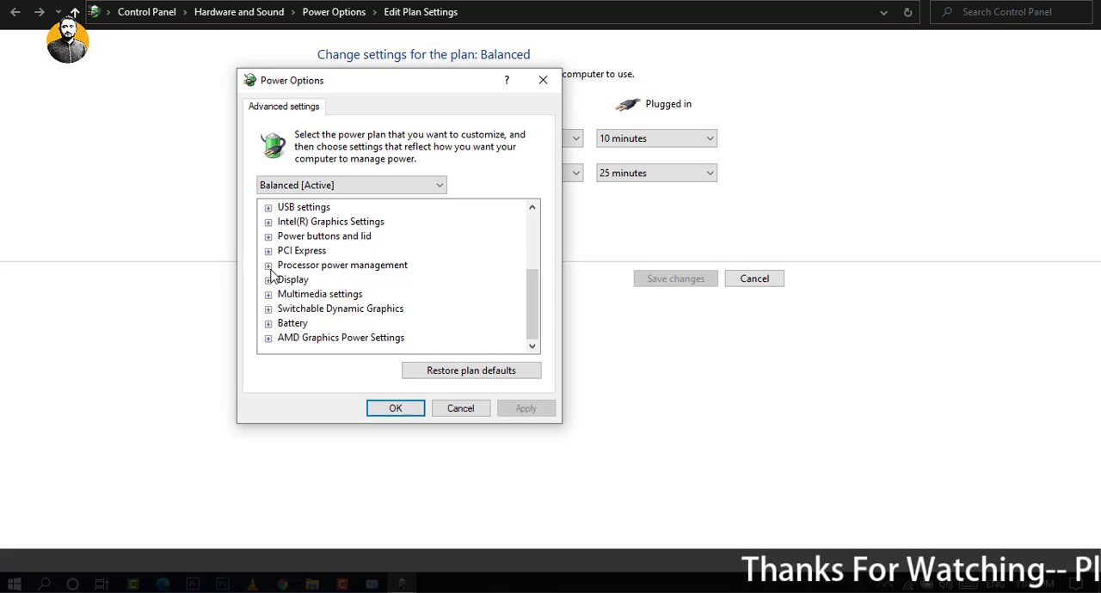
click(269, 280)
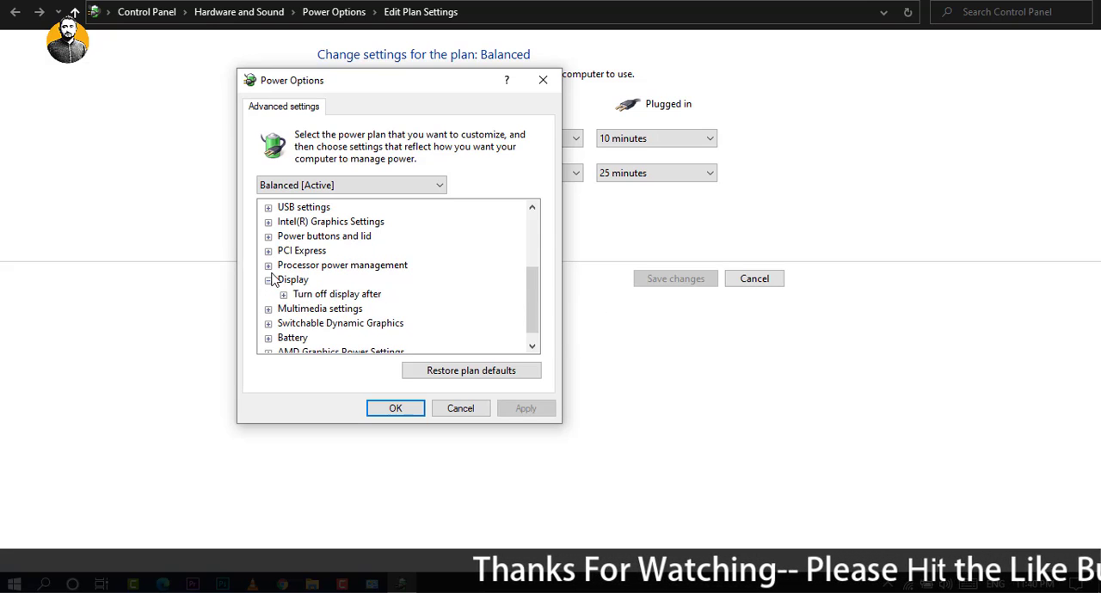
click(269, 265)
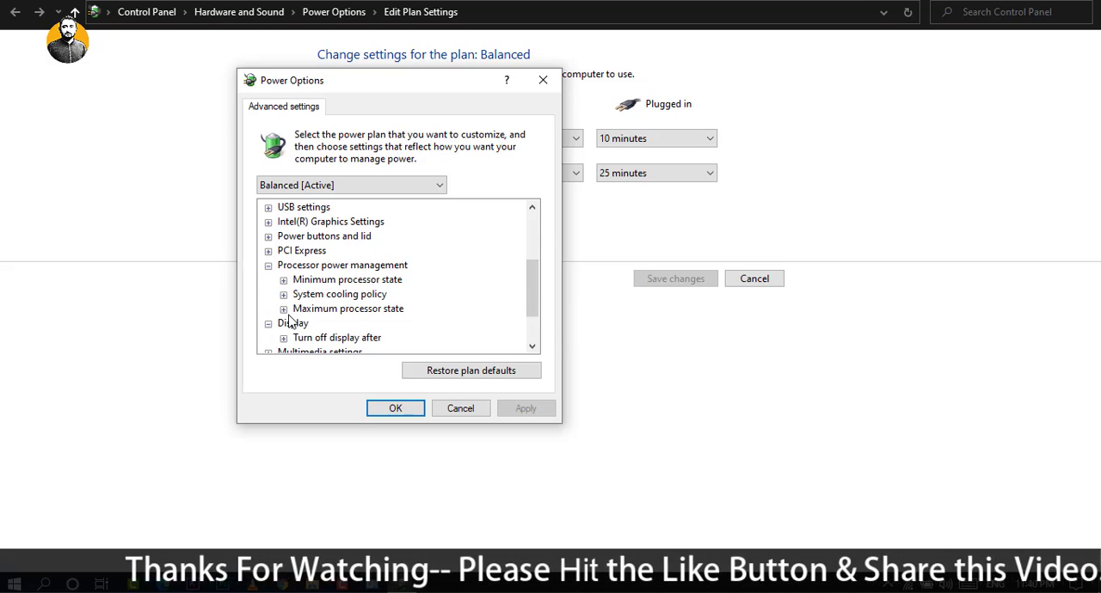
click(284, 310)
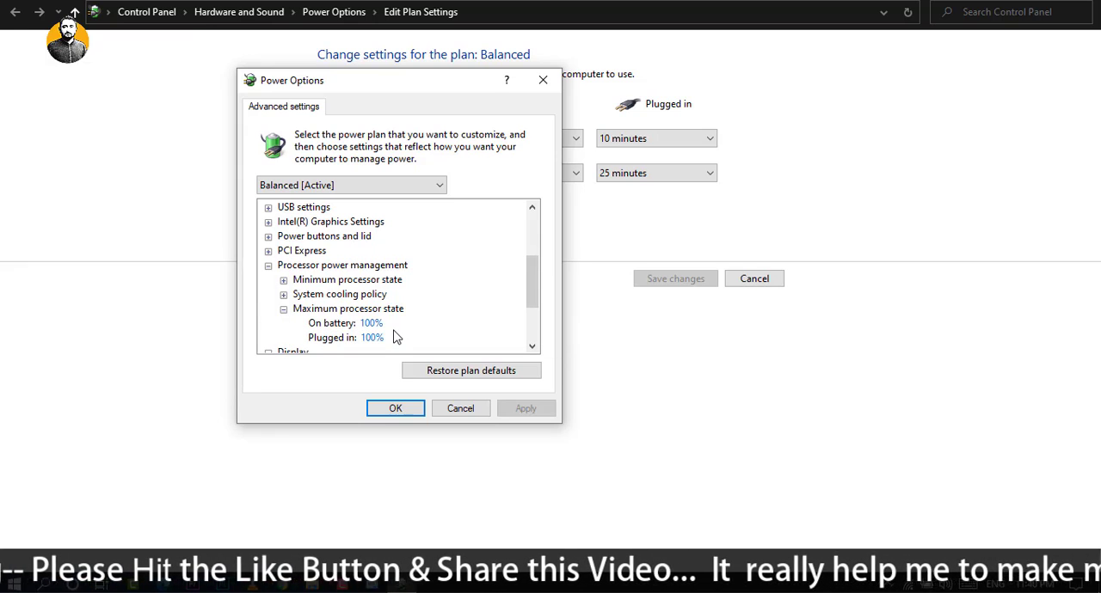
click(284, 280)
click(285, 282)
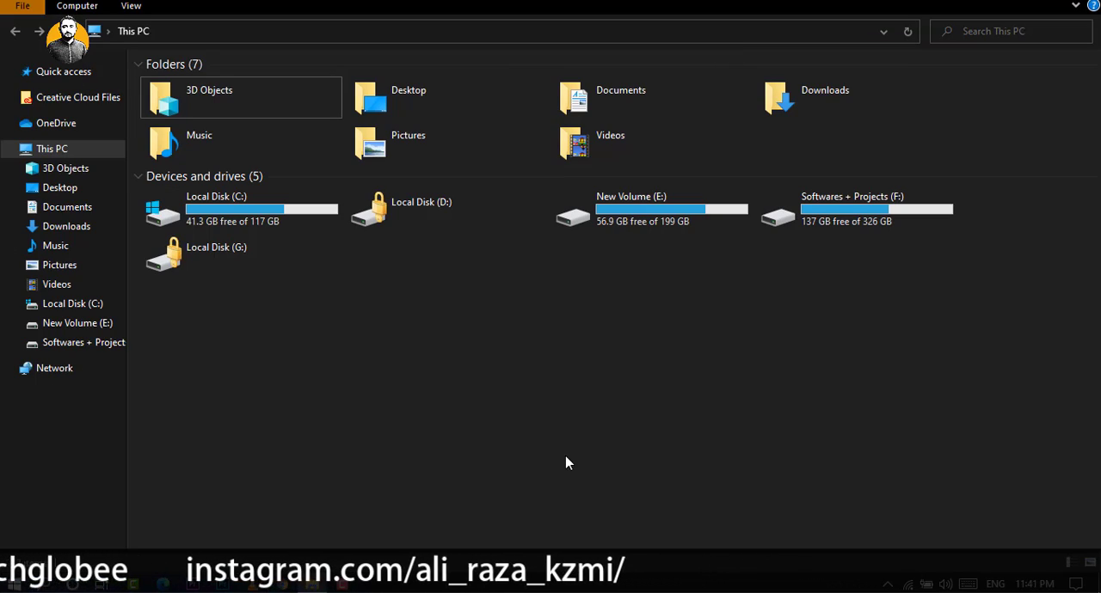
Search Windows for "notif", open Notifications & actions settings, and turn off "Get tips, tricks, and suggestions as you use Windows".
key(super)
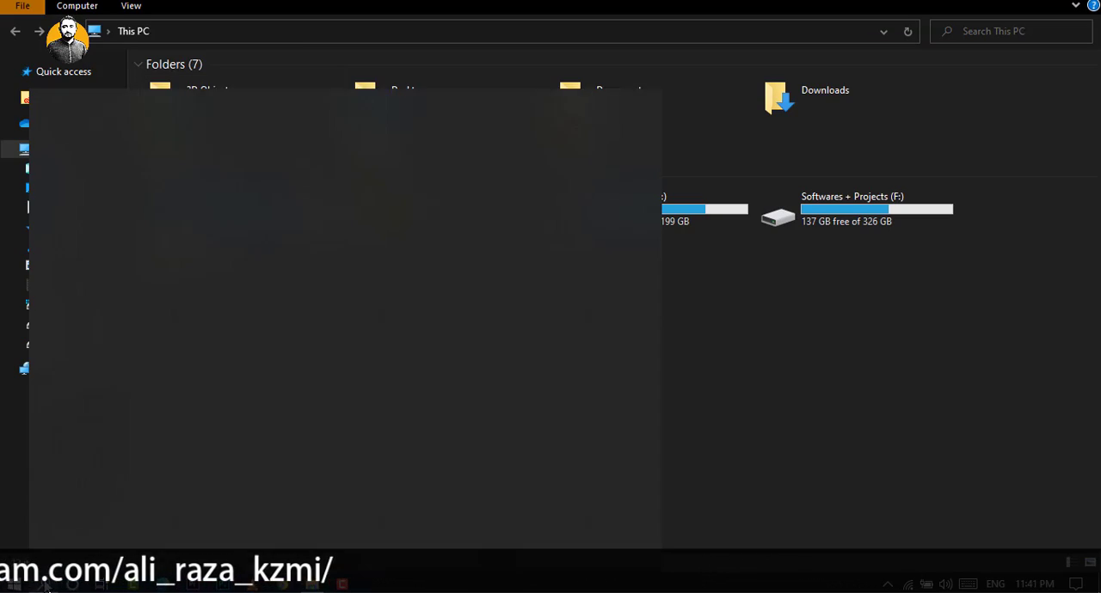
text(no)
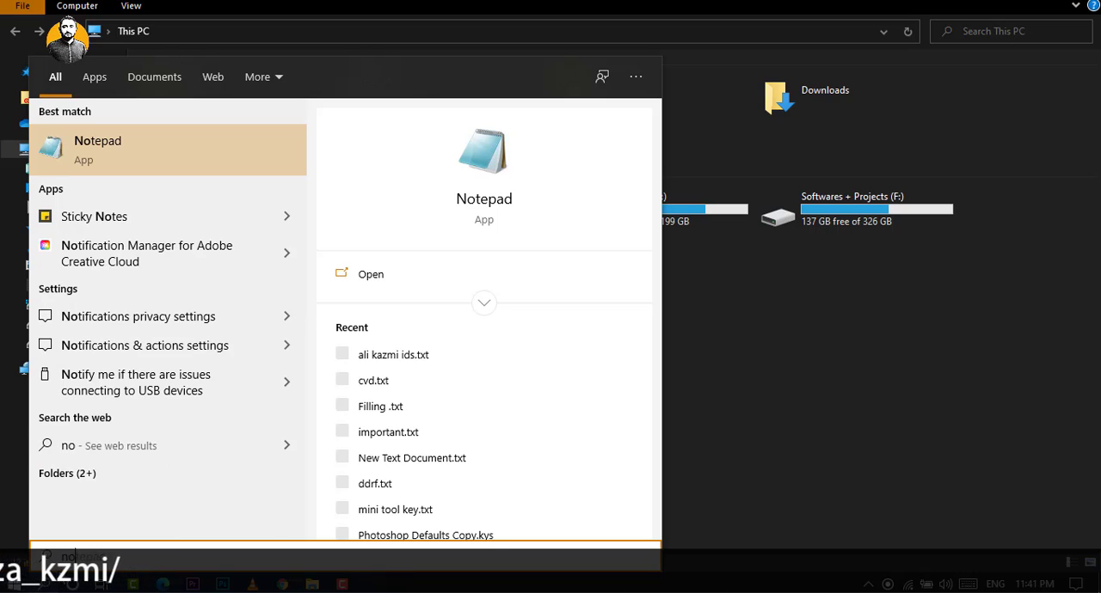
text(tif)
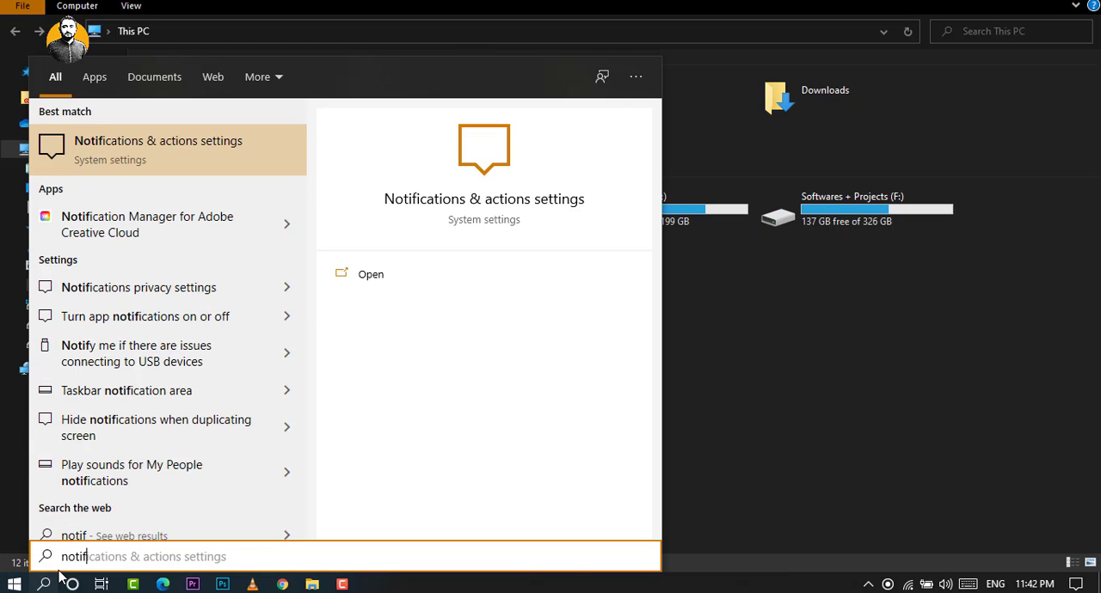
click(178, 151)
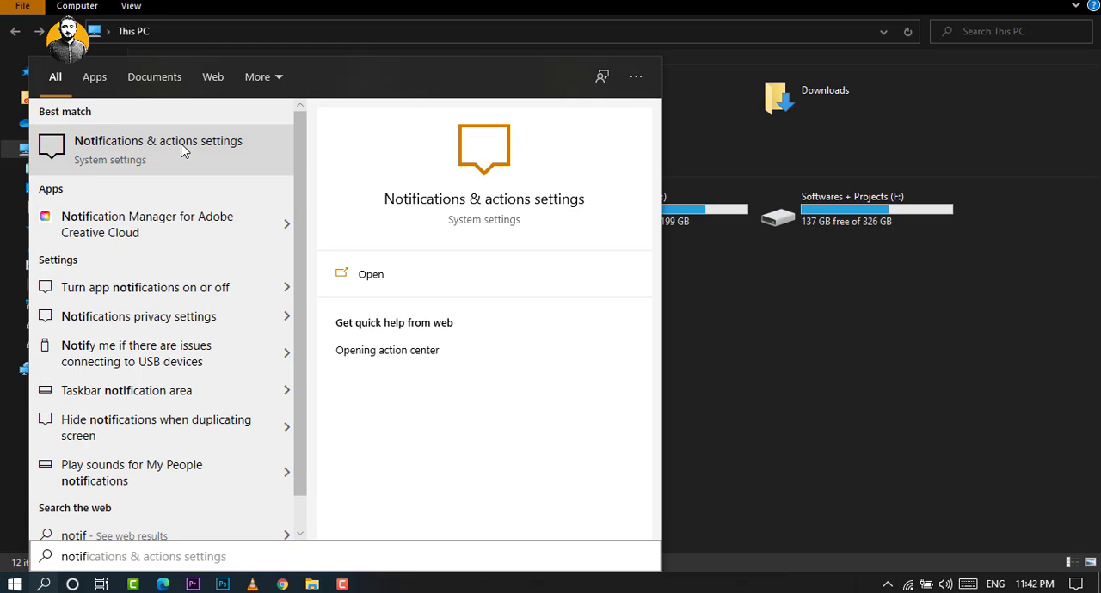
scroll(353, 325, down, 3)
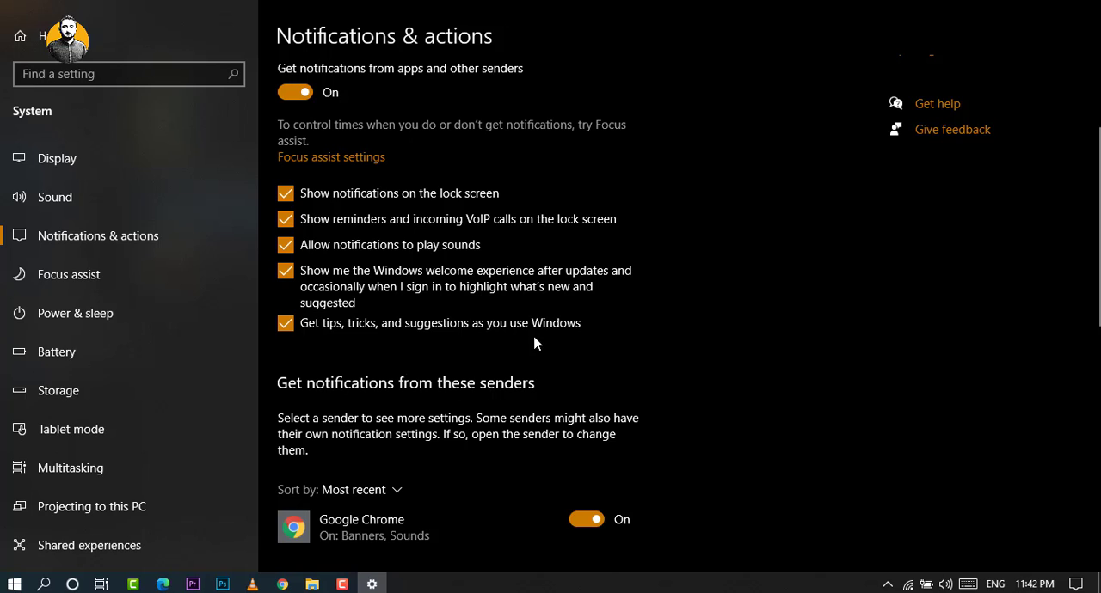
scroll(362, 222, up, 3)
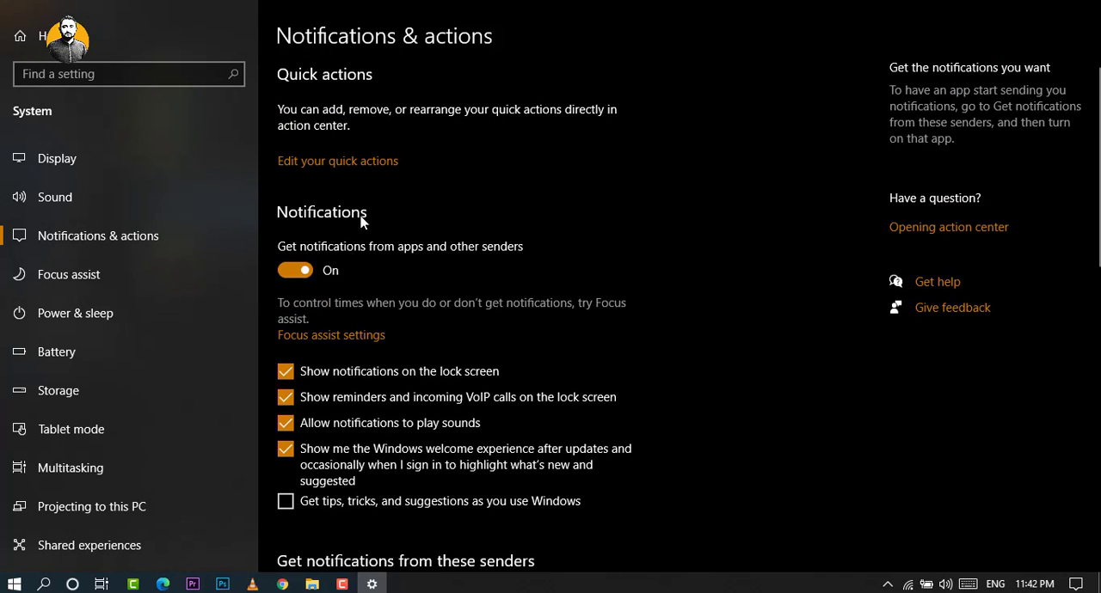